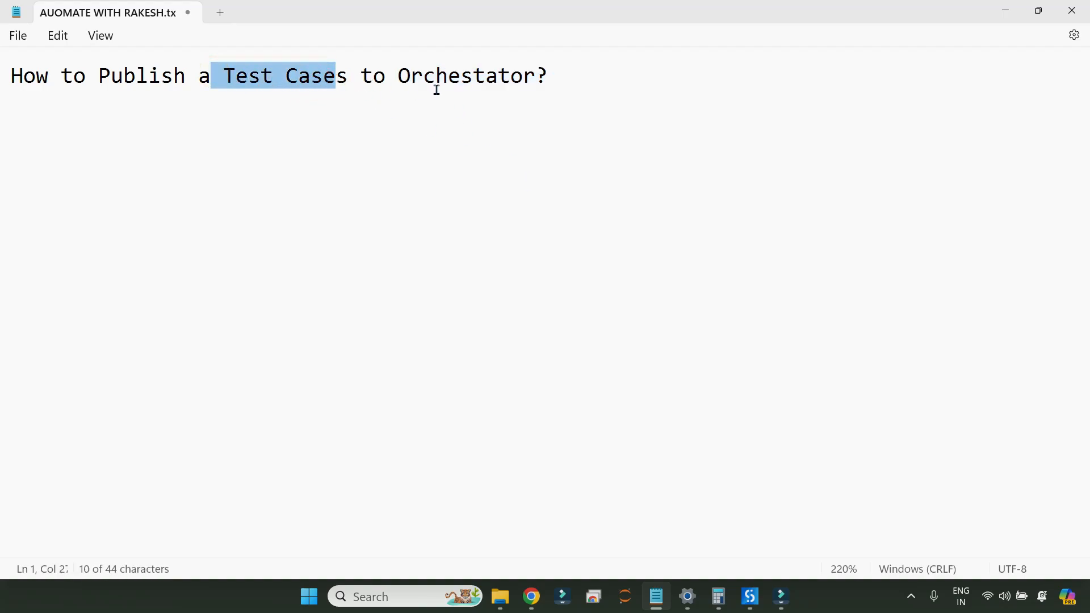
Switch to UiPath Studio and set the MockTestCase1.xaml and TestCase1.xaml test cases as publishable in the project
click(720, 365)
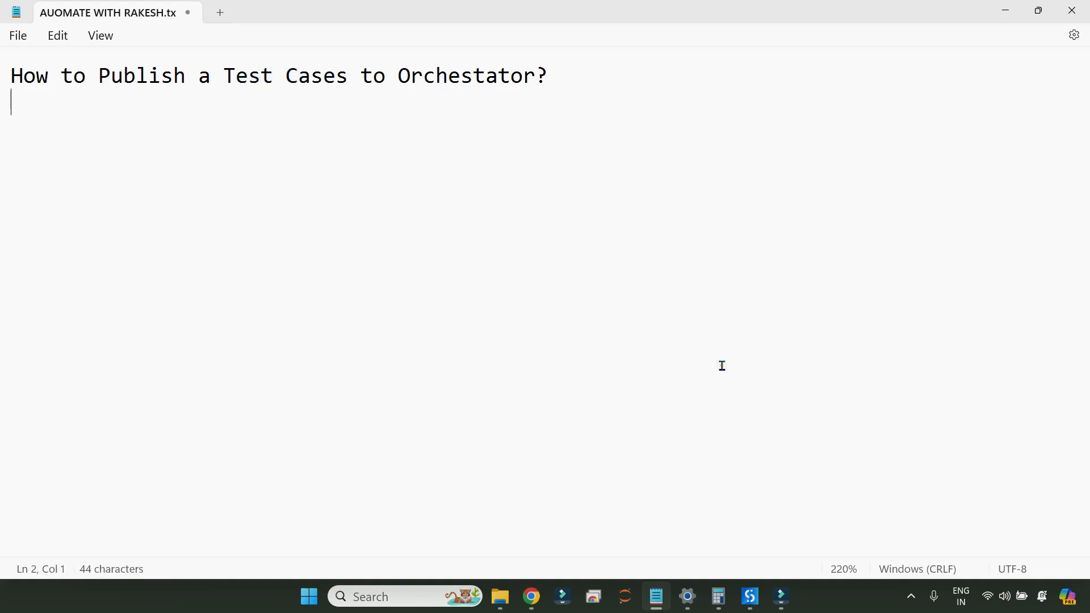
mouse_move(748, 597)
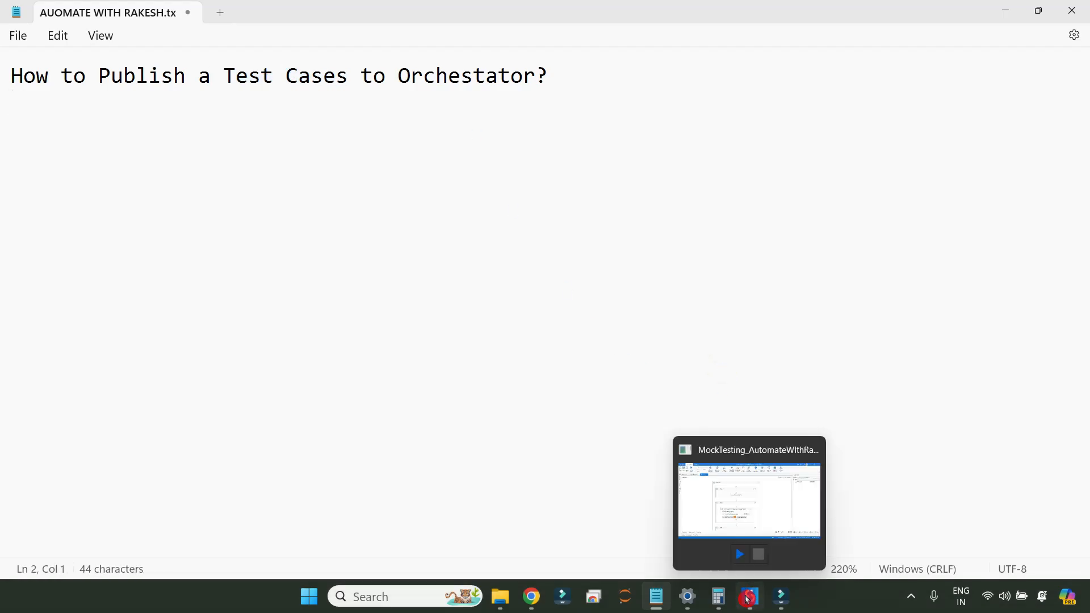
click(731, 514)
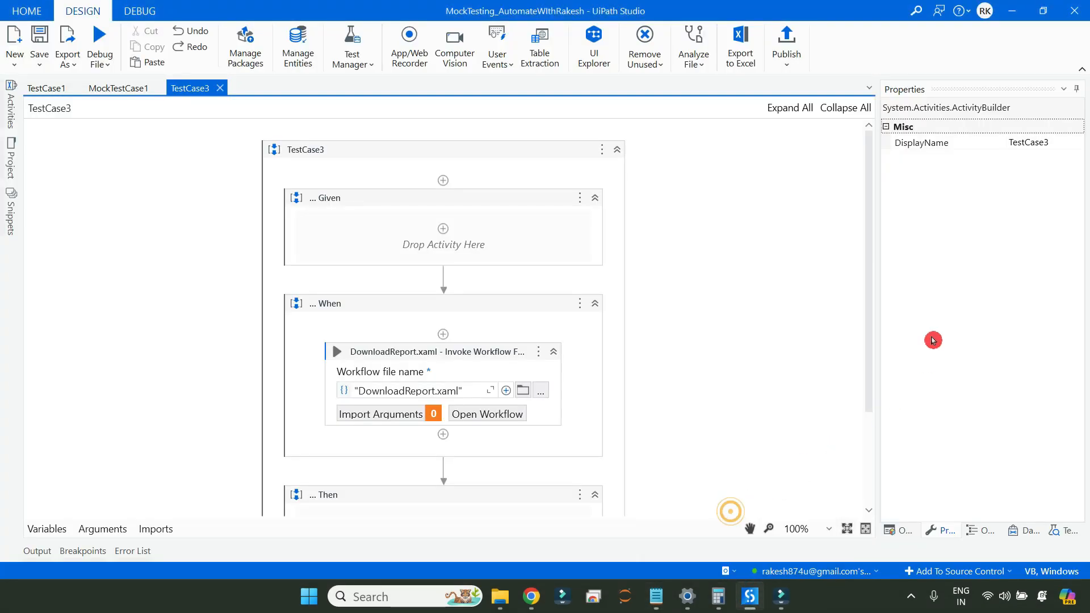
click(10, 161)
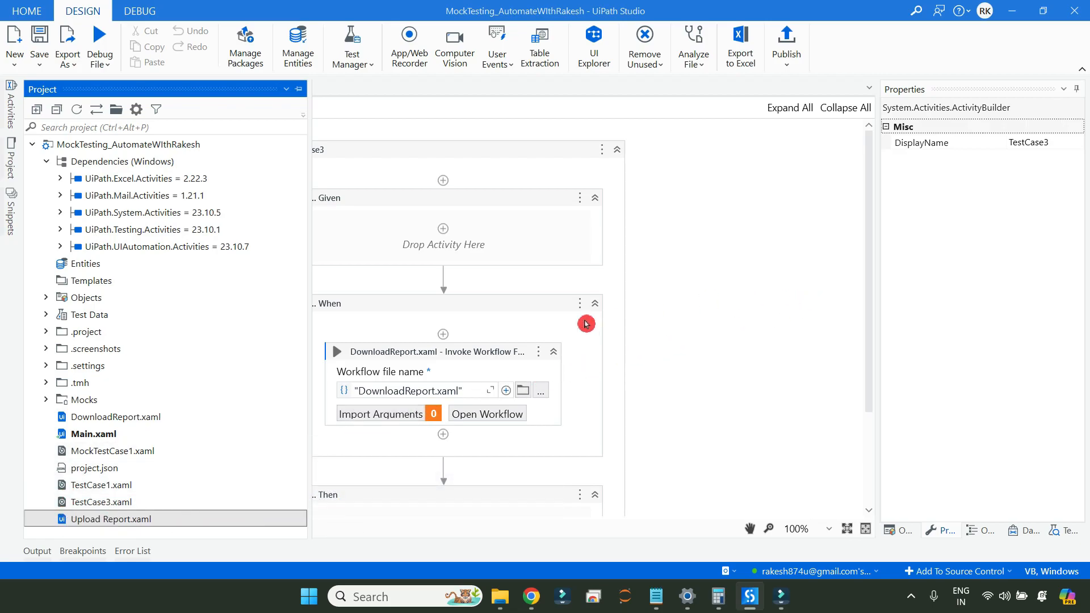
click(111, 454)
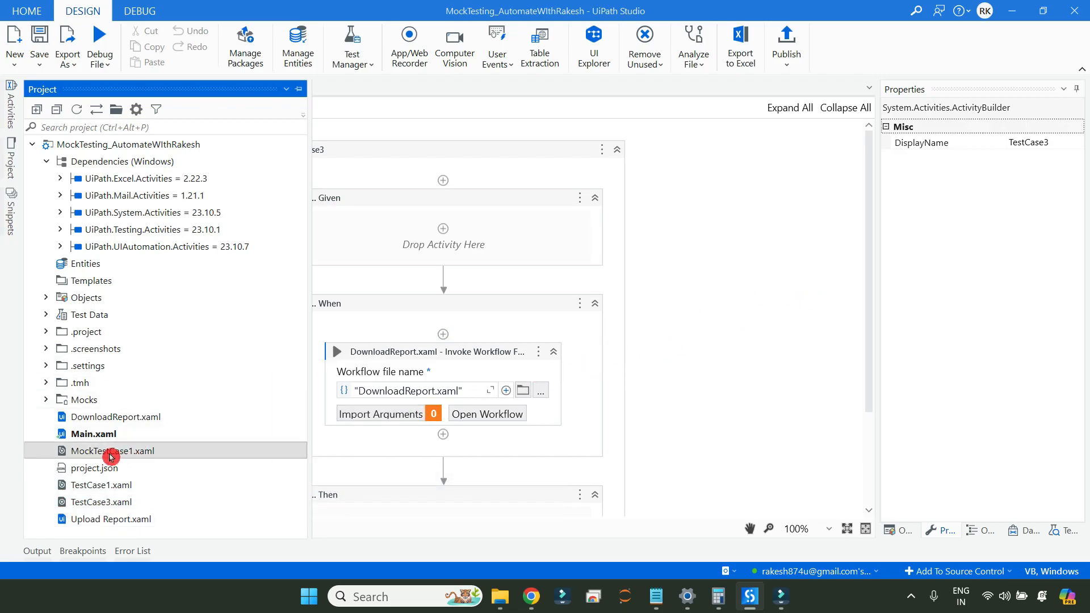
click(115, 486)
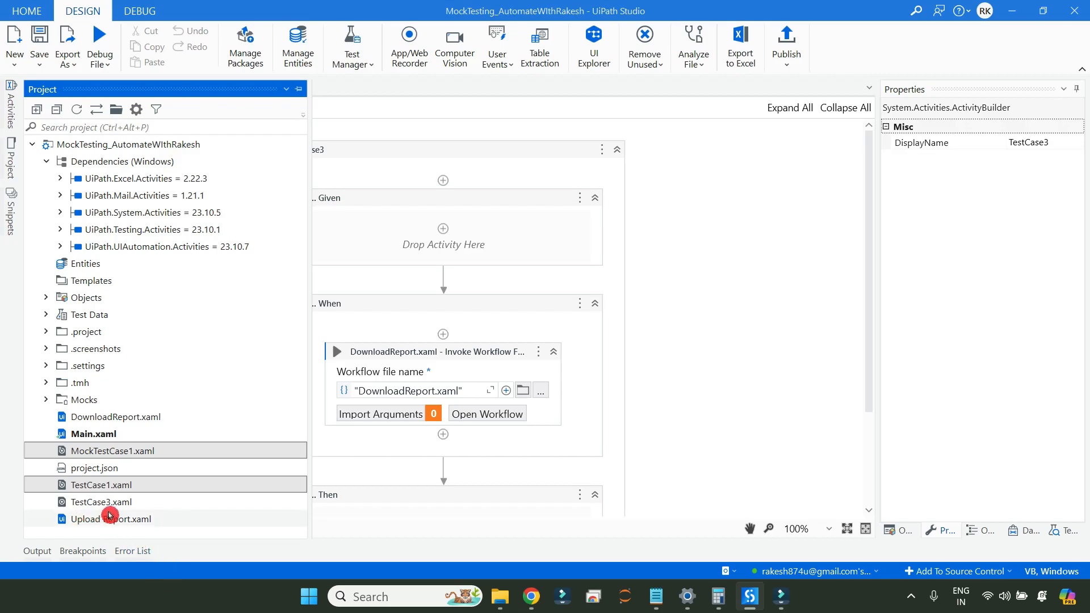
right_click(177, 458)
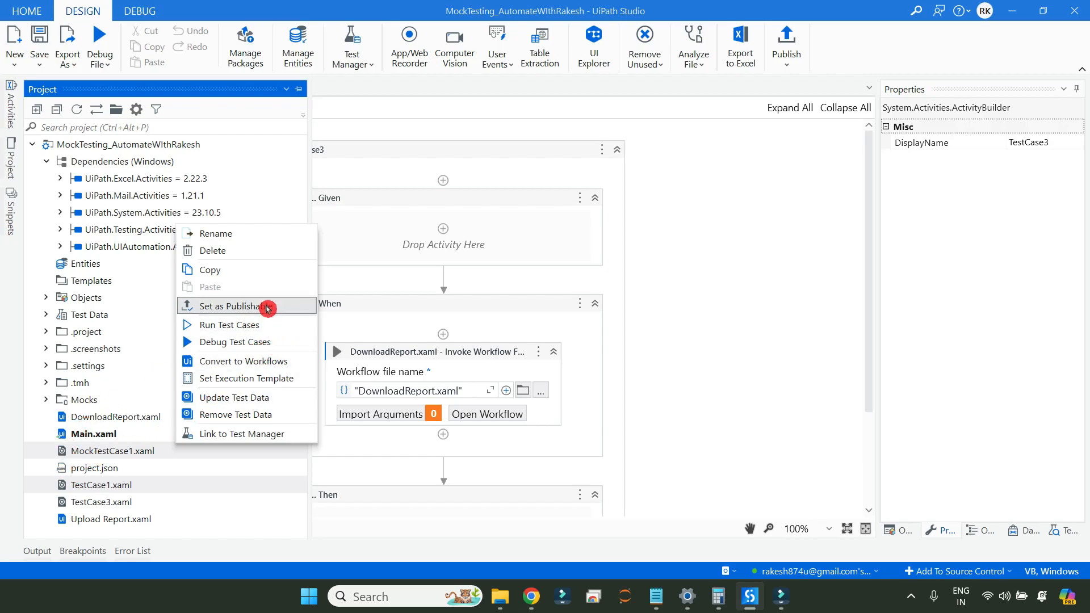
click(295, 310)
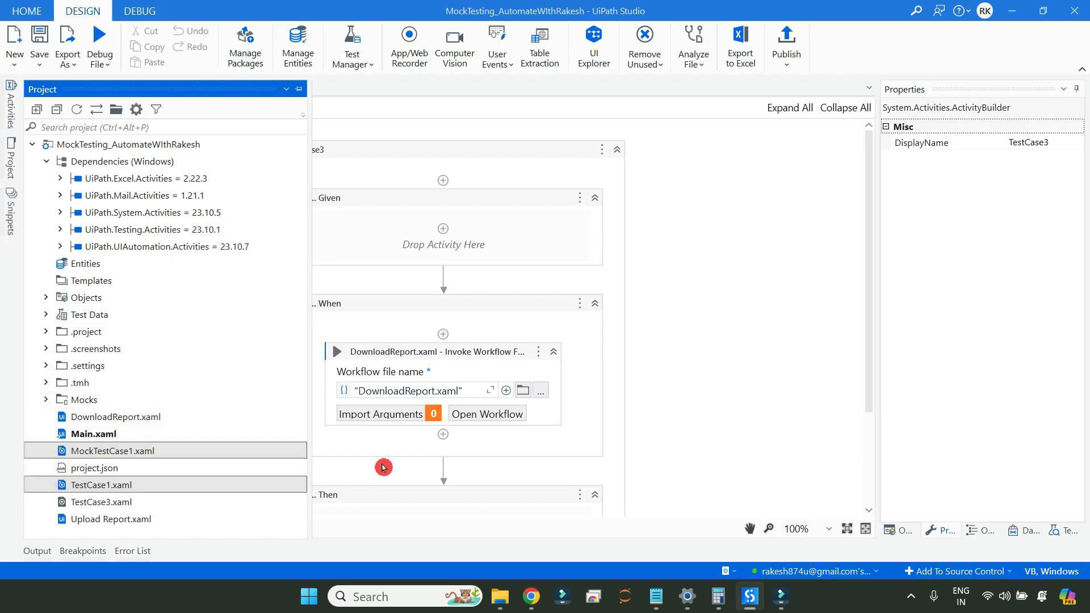
Switch to Notepad and add the line "1. Go to Projects Panel > Select TC > RC > Set as Publishable" below the heading
click(656, 596)
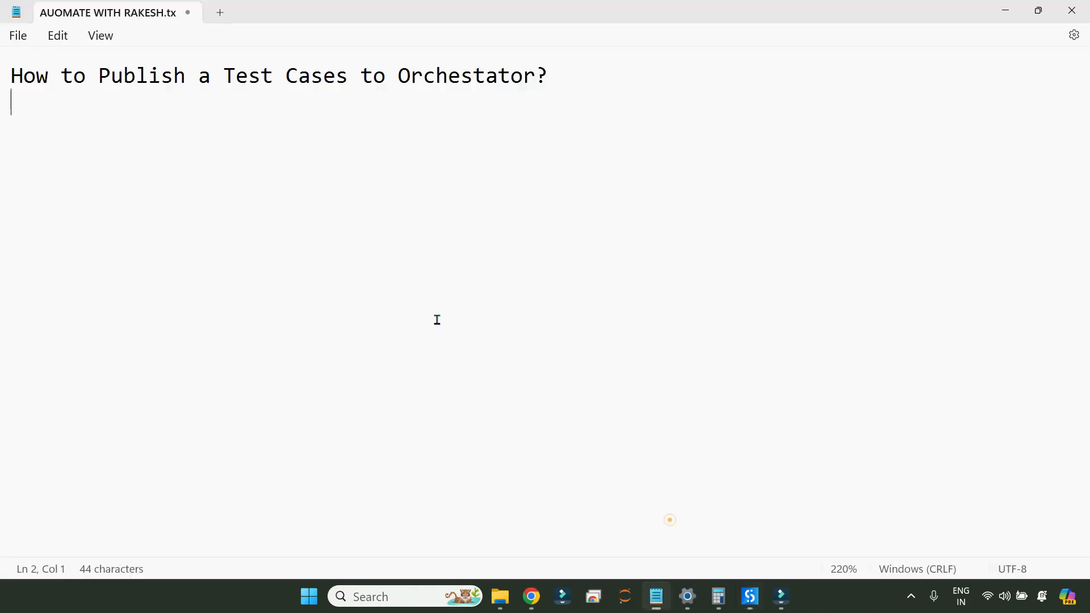
key(Return)
text(1. Go toPr)
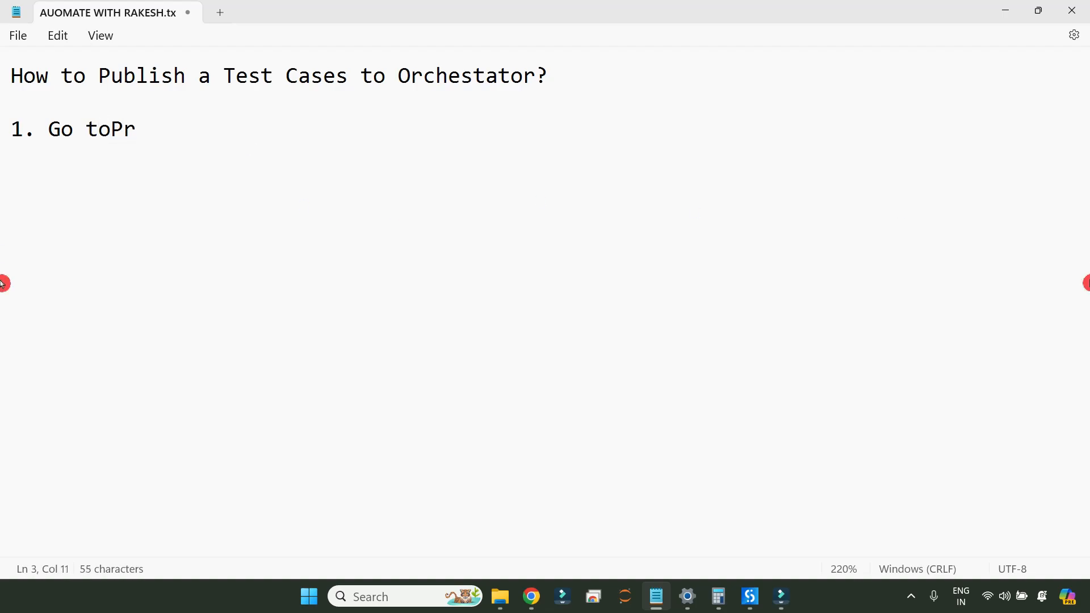
key(BackSpace)
key(BackSpace)
text( Project)
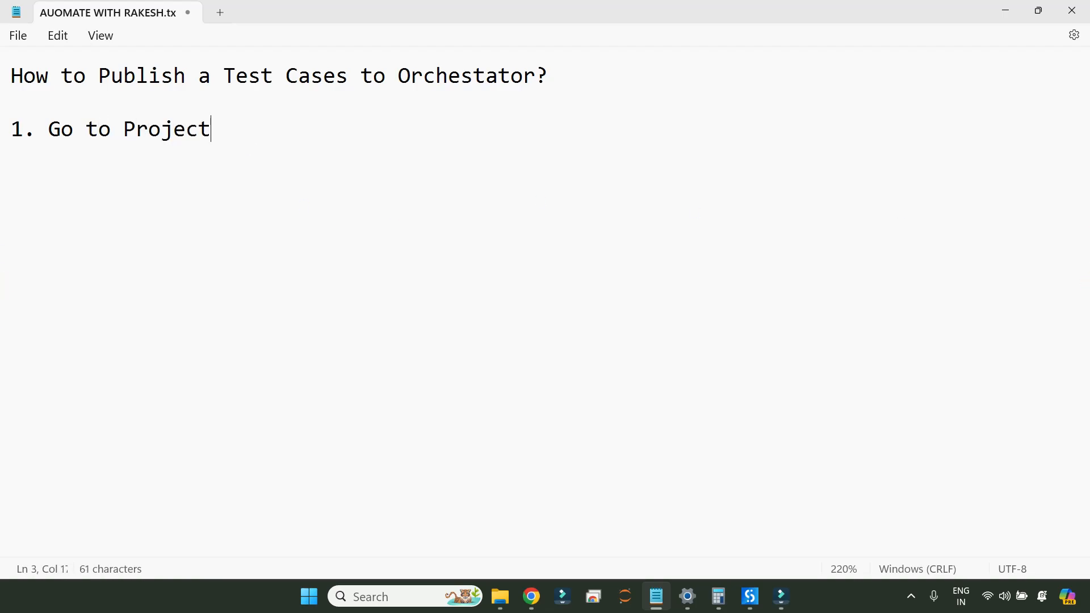
text(s Panel > )
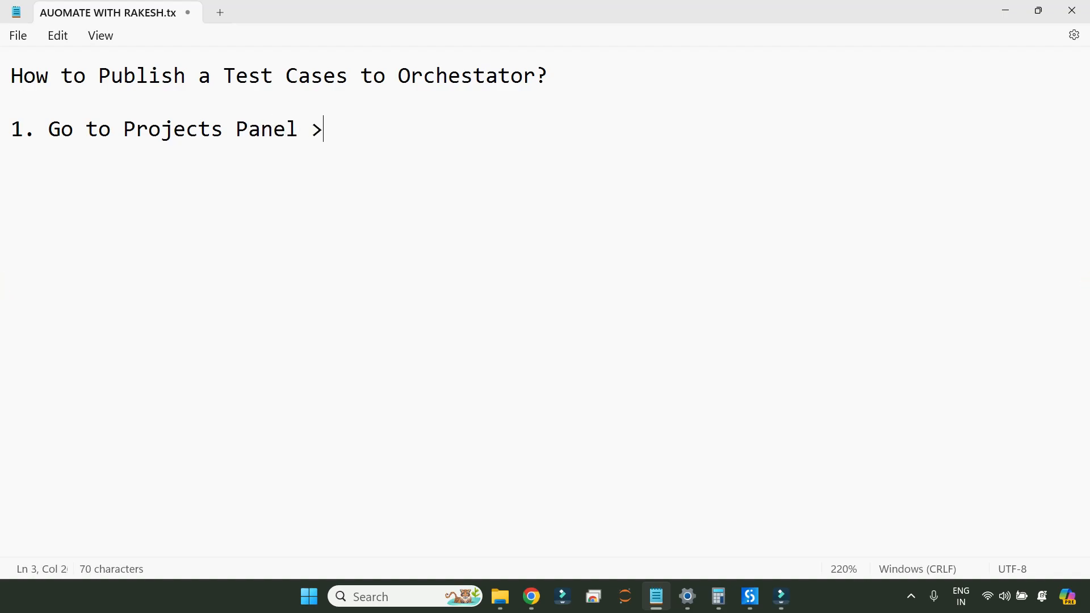
text(Selectteh T)
key(BackSpace)
key(BackSpace)
key(BackSpace)
key(BackSpace)
key(BackSpace)
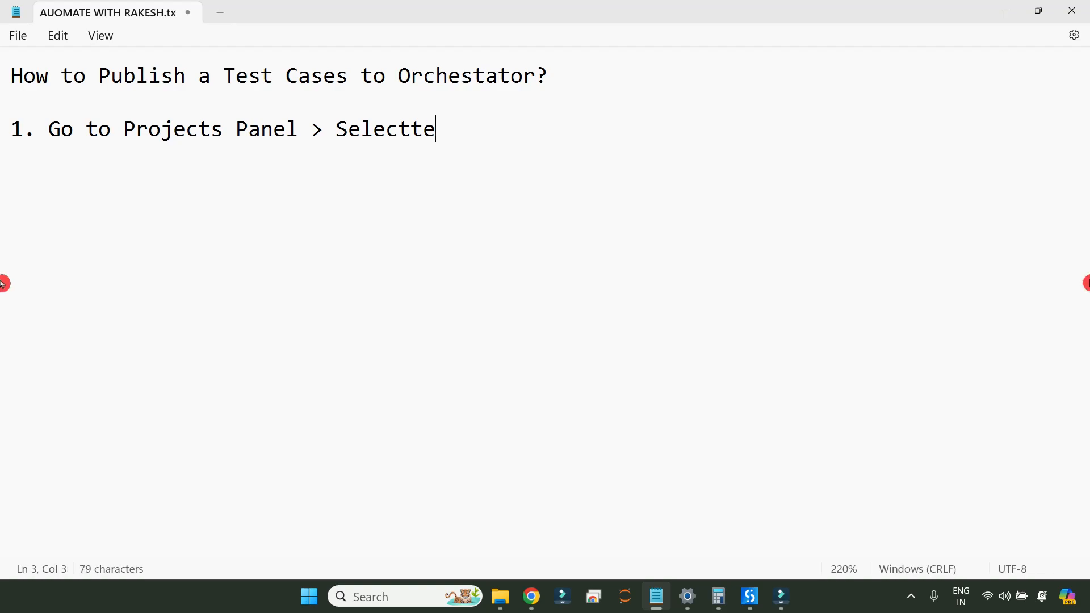
text(TcC)
key(BackSpace)
text(> Rc)
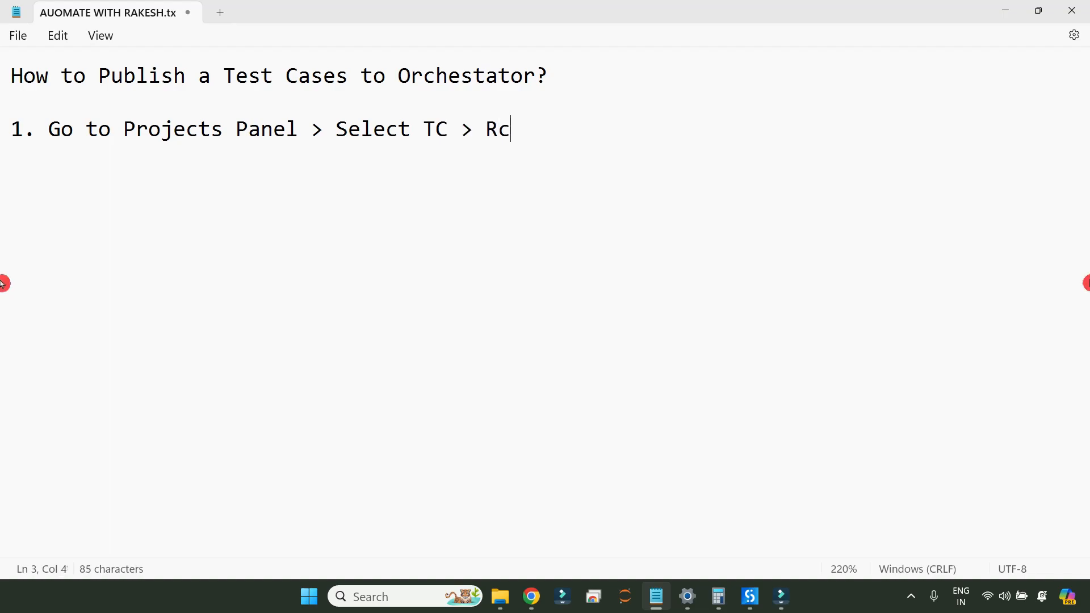
key(BackSpace)
text(C > Set as Publishable)
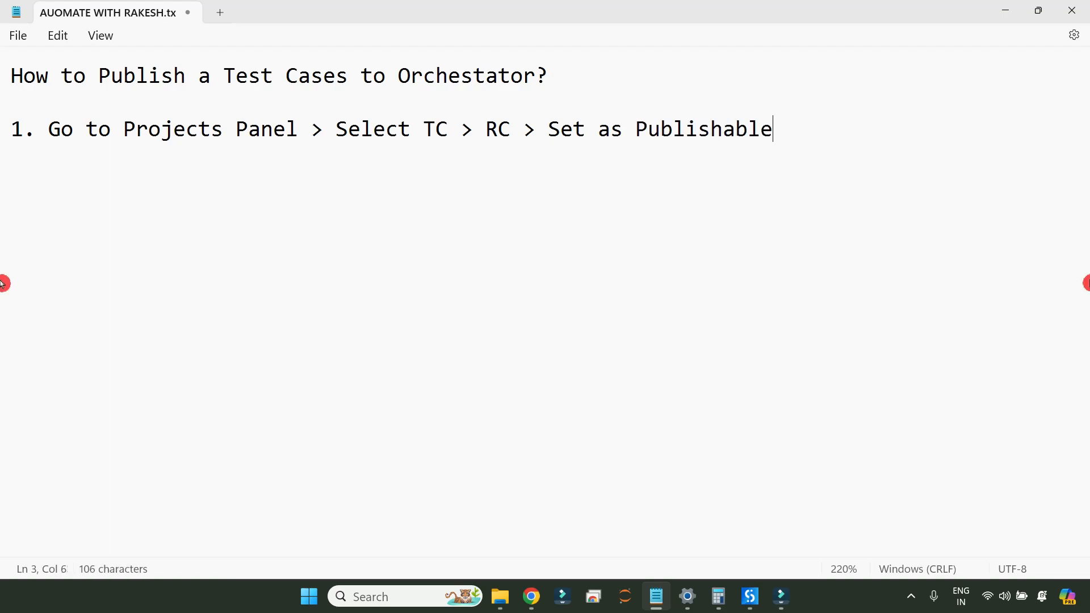
Check the publishing choices in UiPath Studio and add the line "2.Publish Test Cases" to the Notepad notes
key(Return)
text(.)
key(alt+Tab)
scroll(756, 350, up, 1)
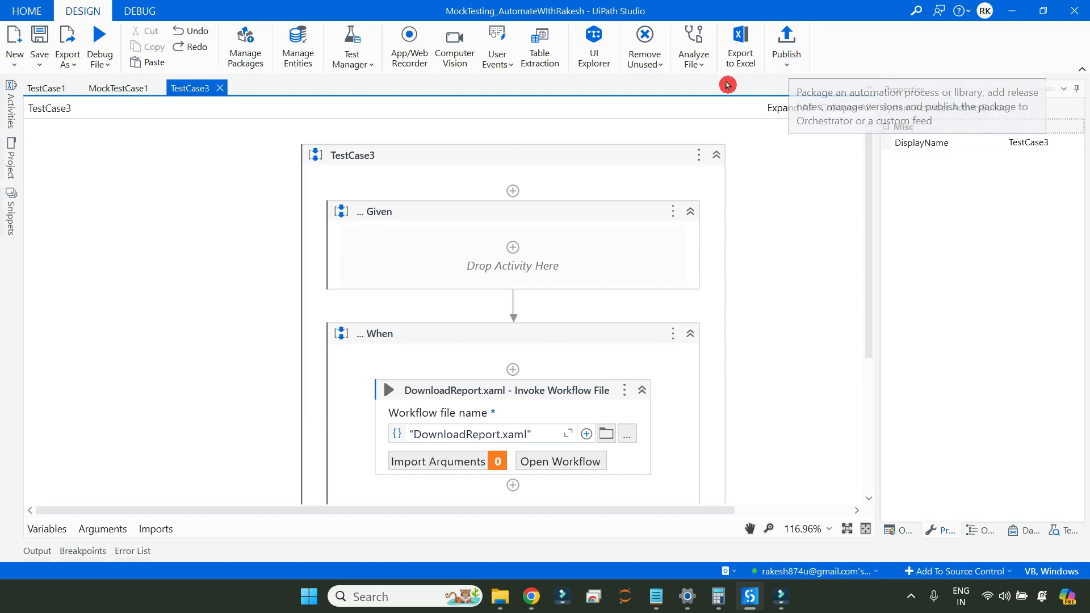
click(791, 69)
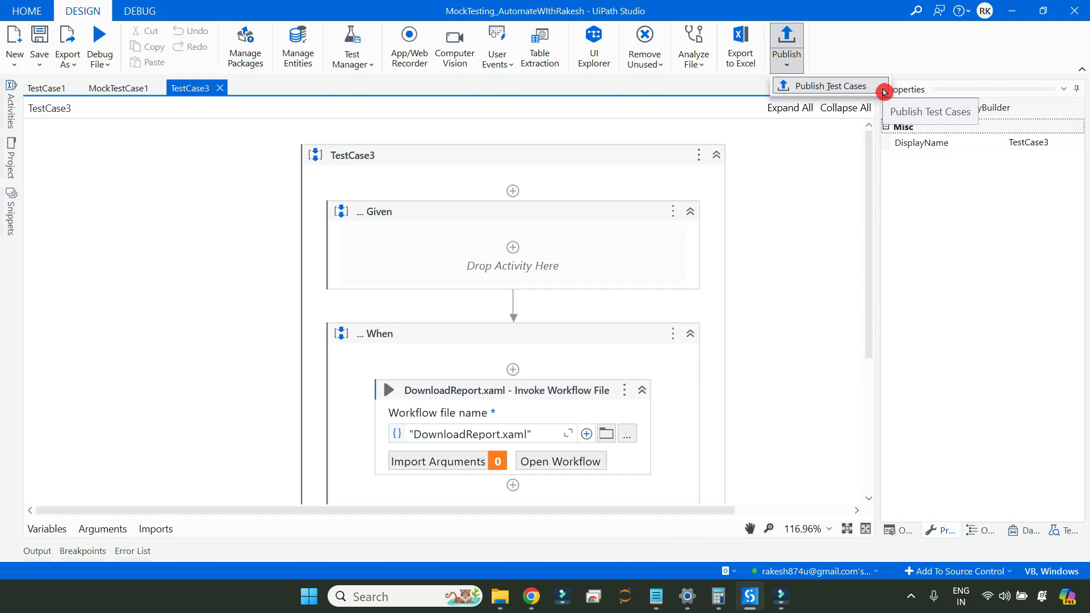
key(alt+Tab)
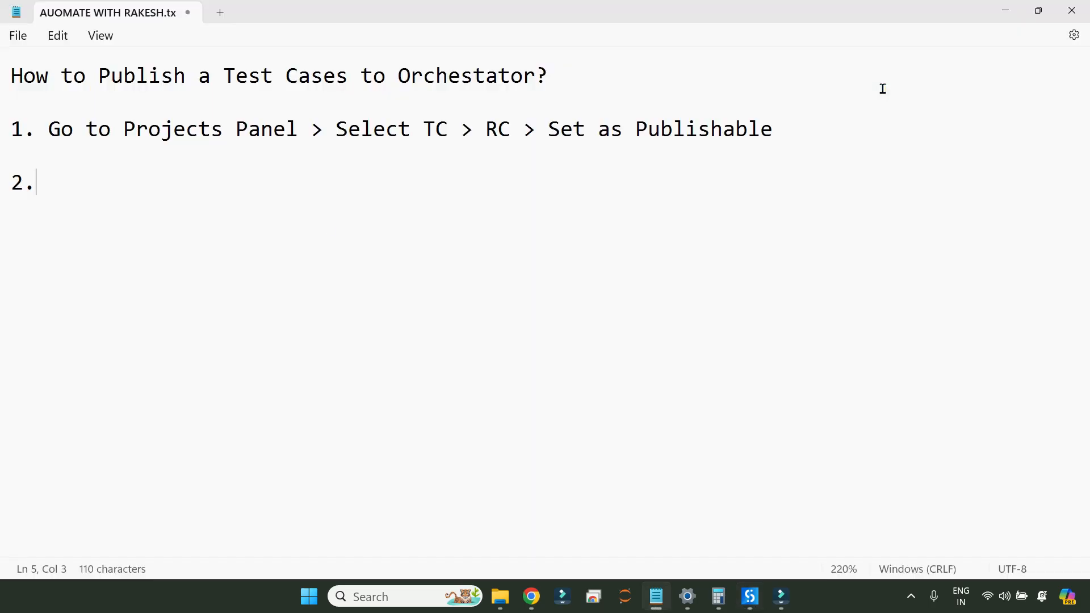
text(Publish Test)
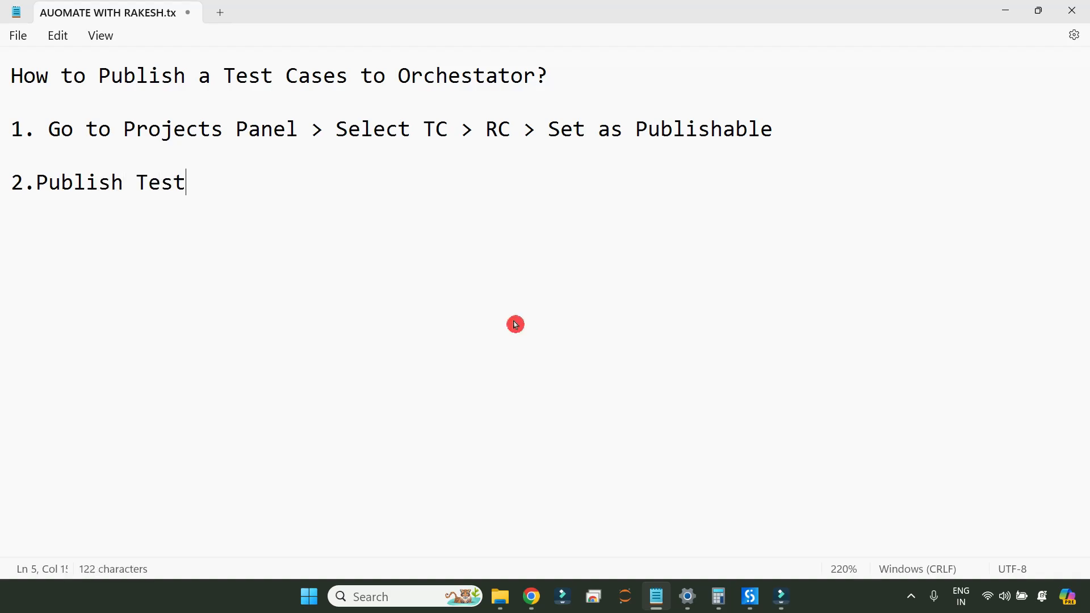
text( Case)
In UiPath Studio, compare the package properties for publishing test cases with those for publishing the process, closing both dialogs
key(alt+Tab)
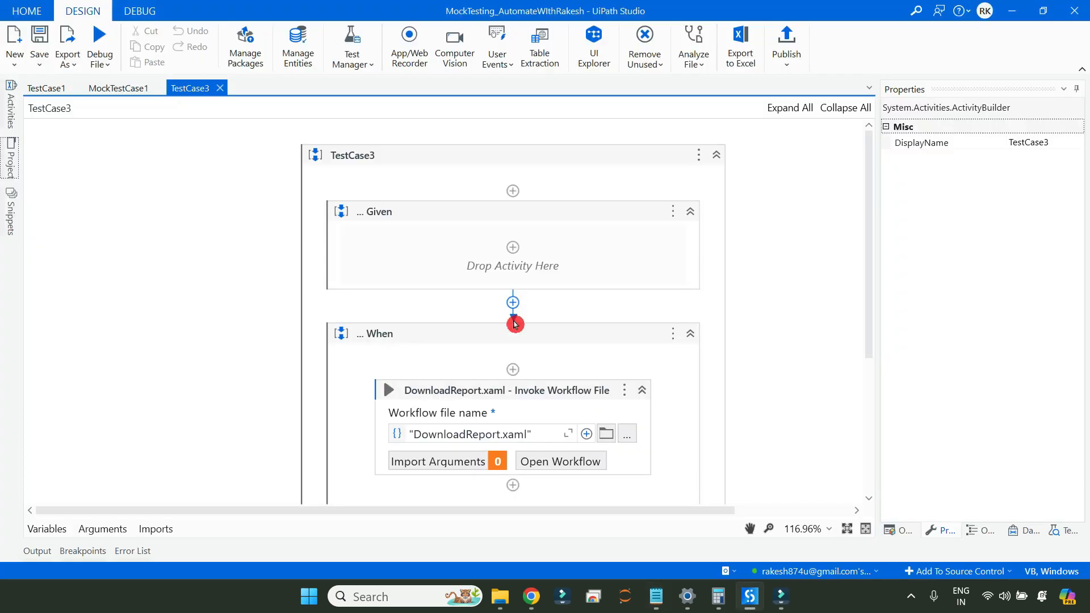
click(798, 70)
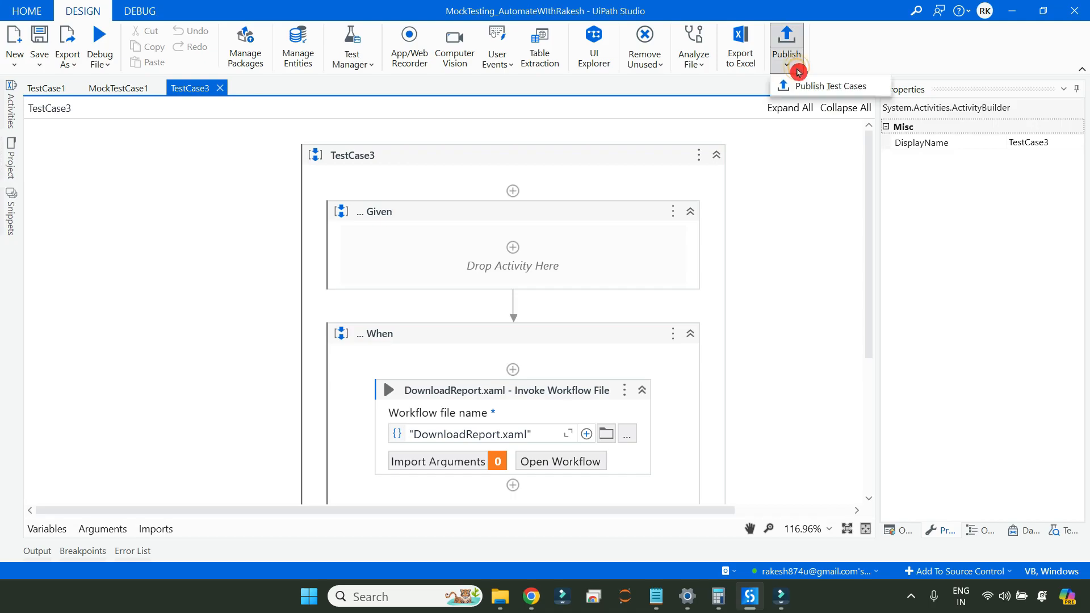
click(874, 93)
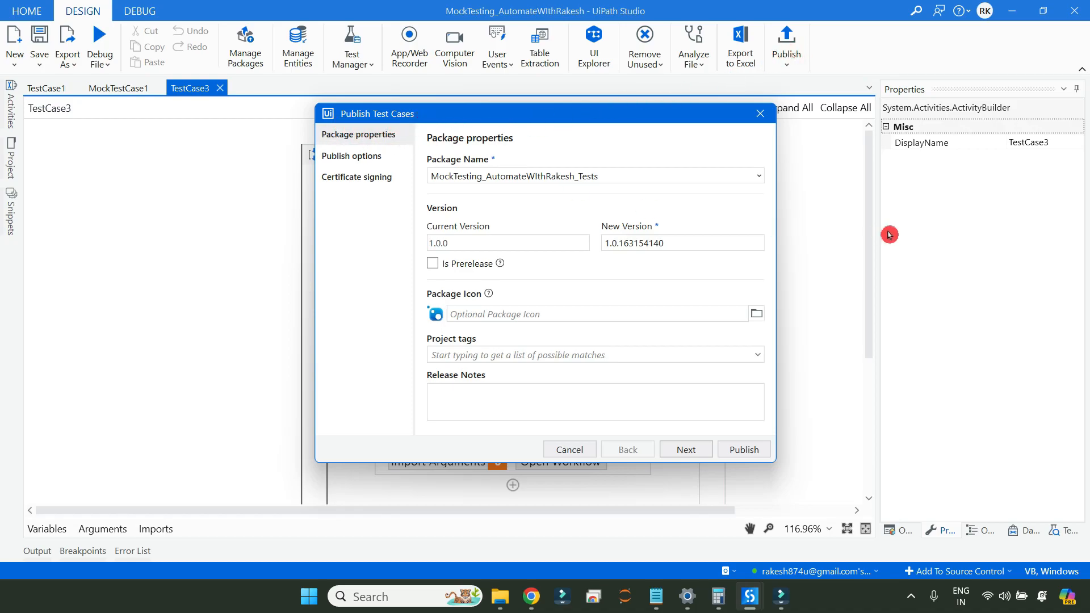
click(763, 118)
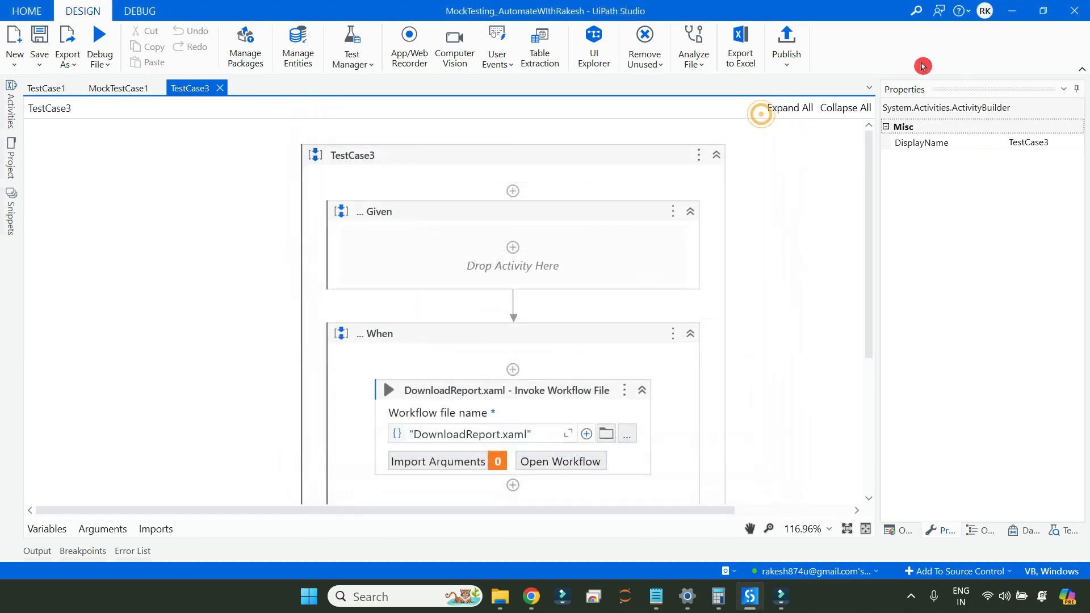
click(797, 46)
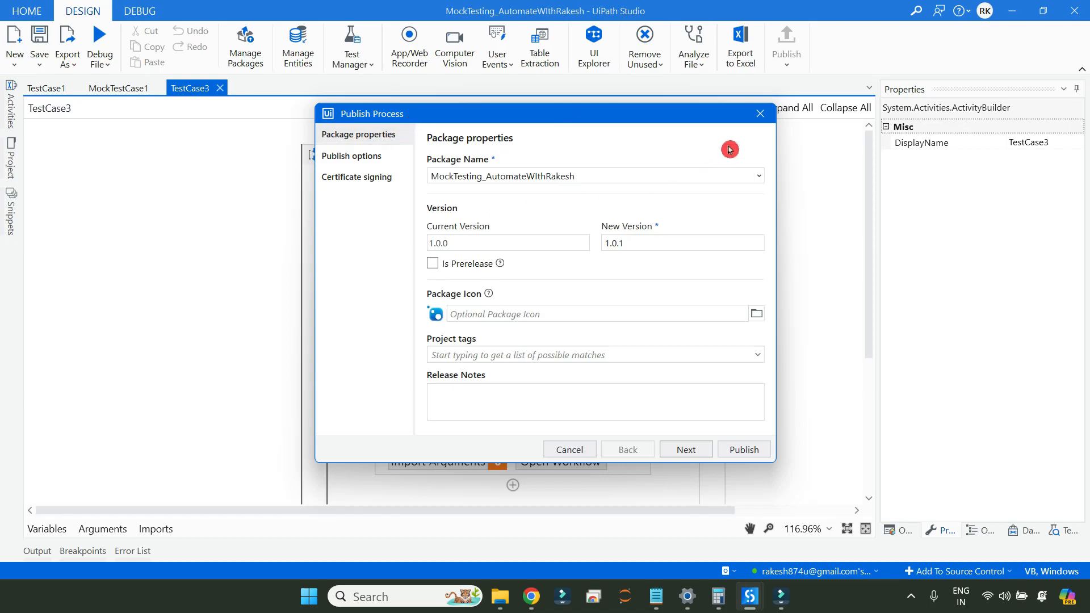
click(760, 113)
Start publishing the test cases and set the package name to "TestCase Testing"
click(794, 72)
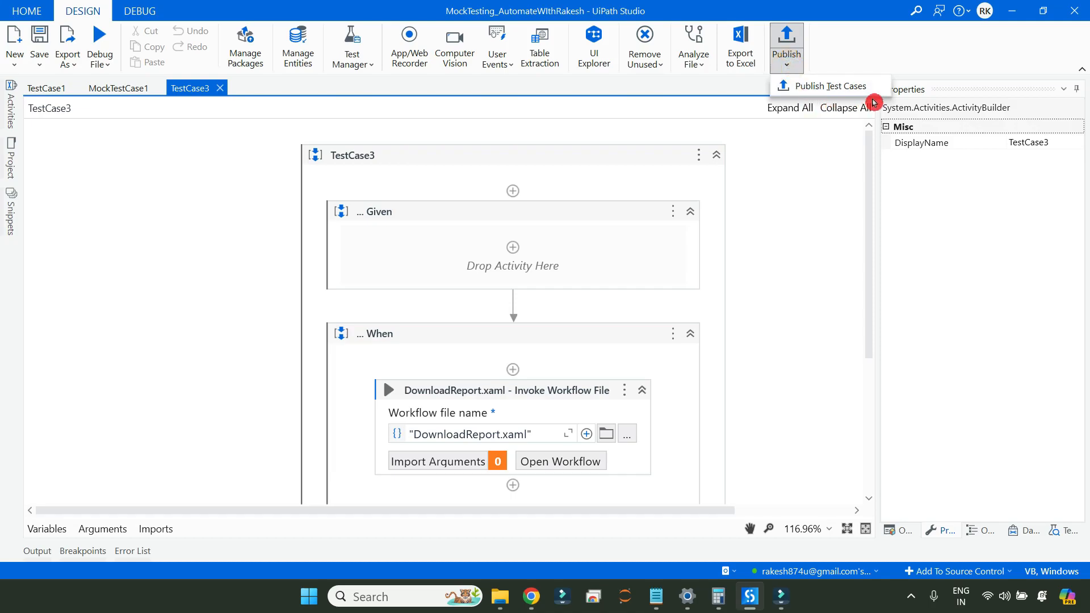
click(866, 94)
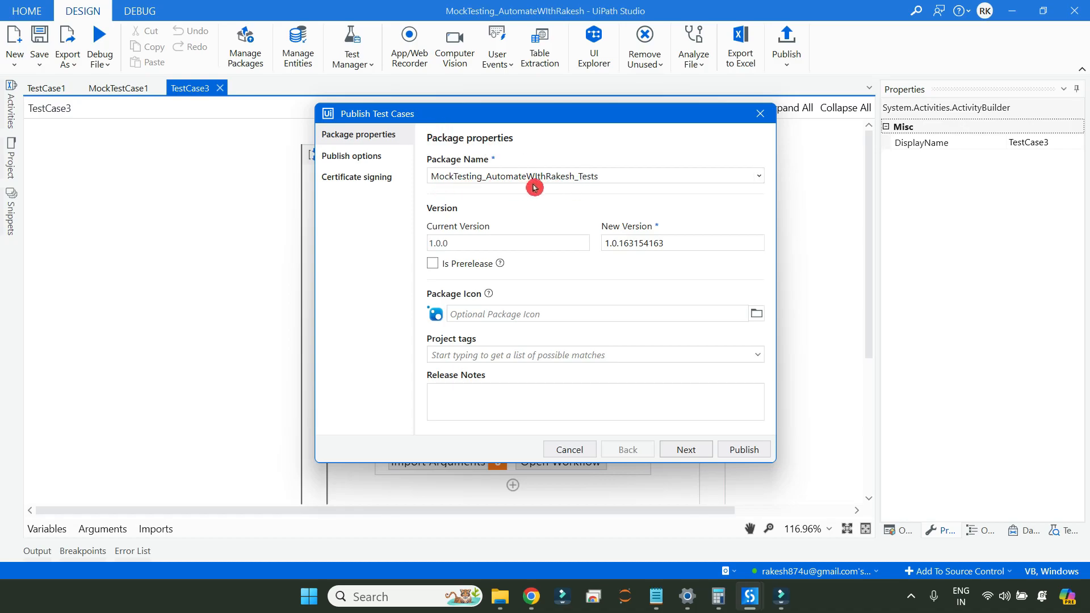
drag(618, 177, 413, 173)
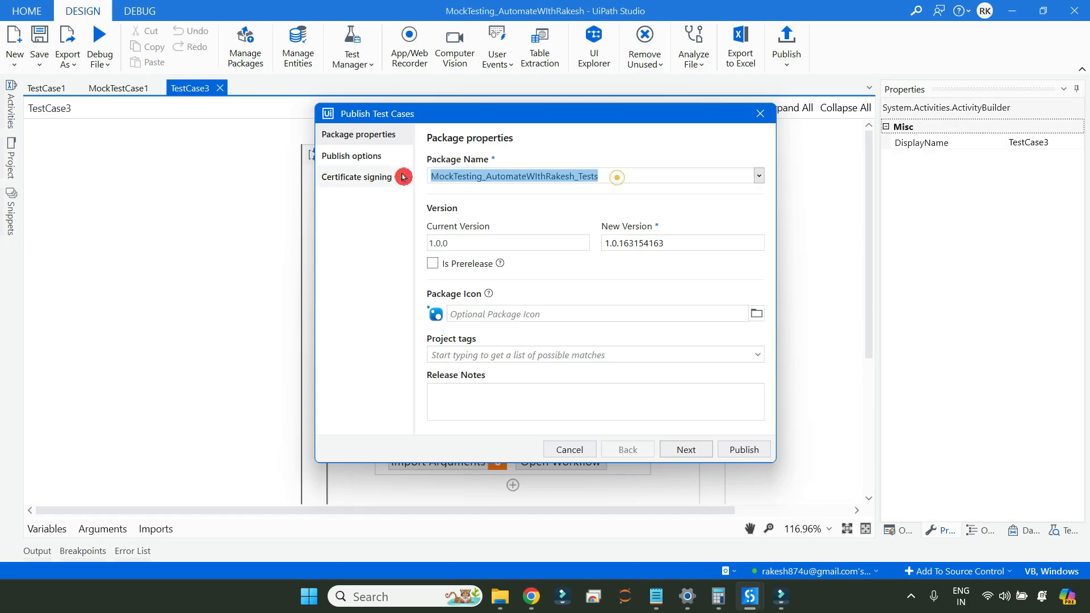
text(TestCase Testing)
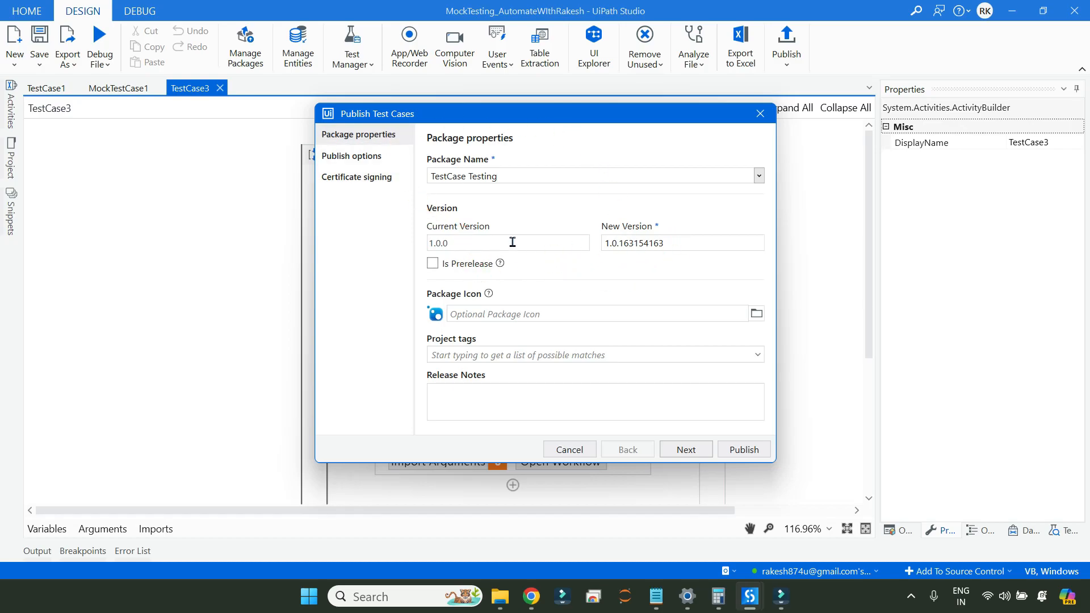
Publish the test case package to the Orchestrator Tenant Processes Feed without a signing certificate
click(686, 449)
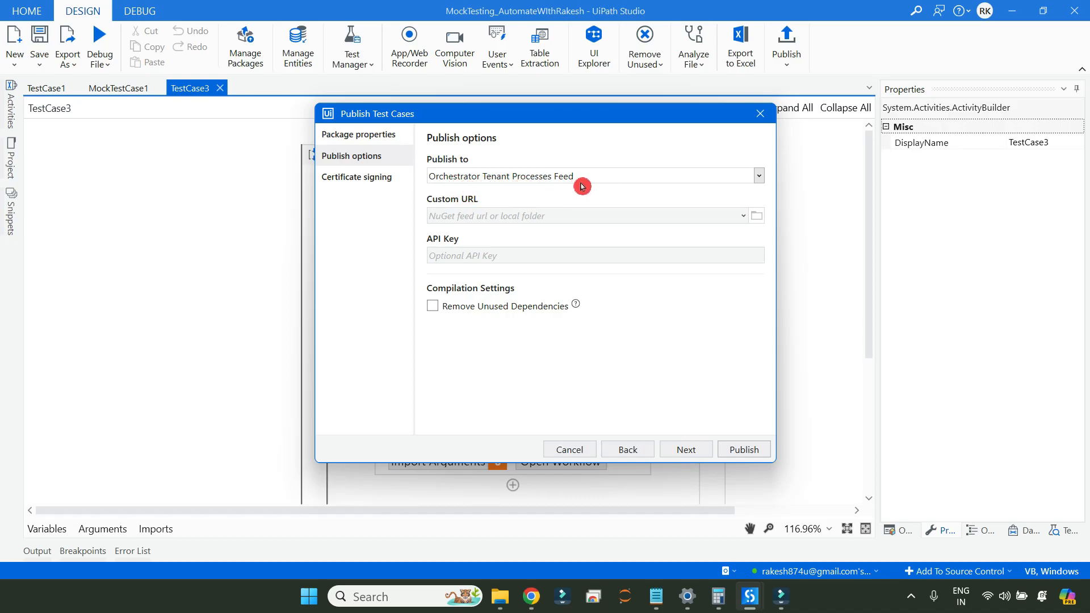
click(698, 449)
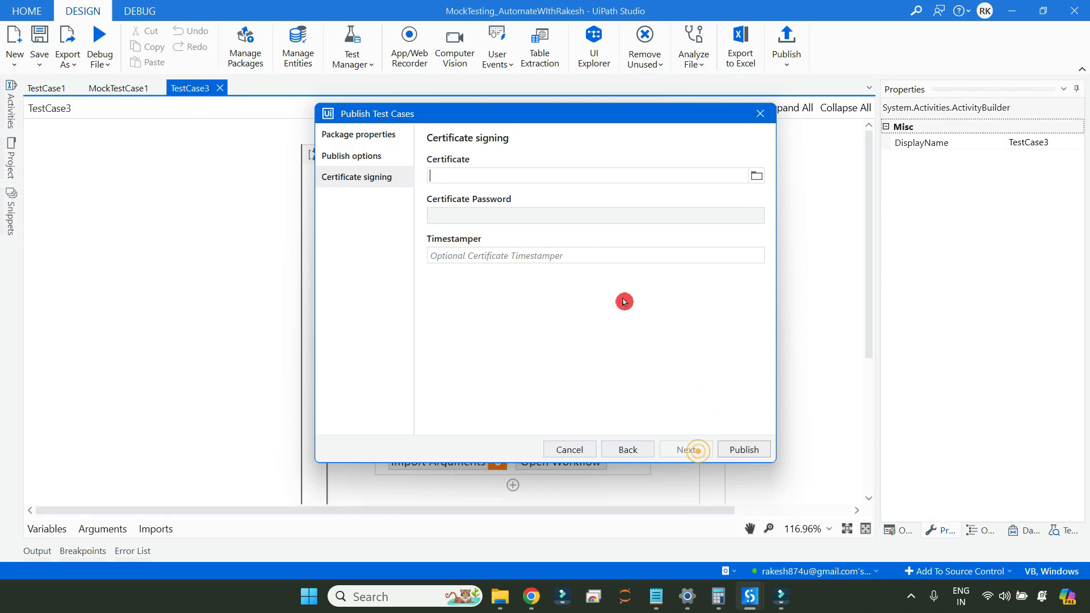
click(757, 446)
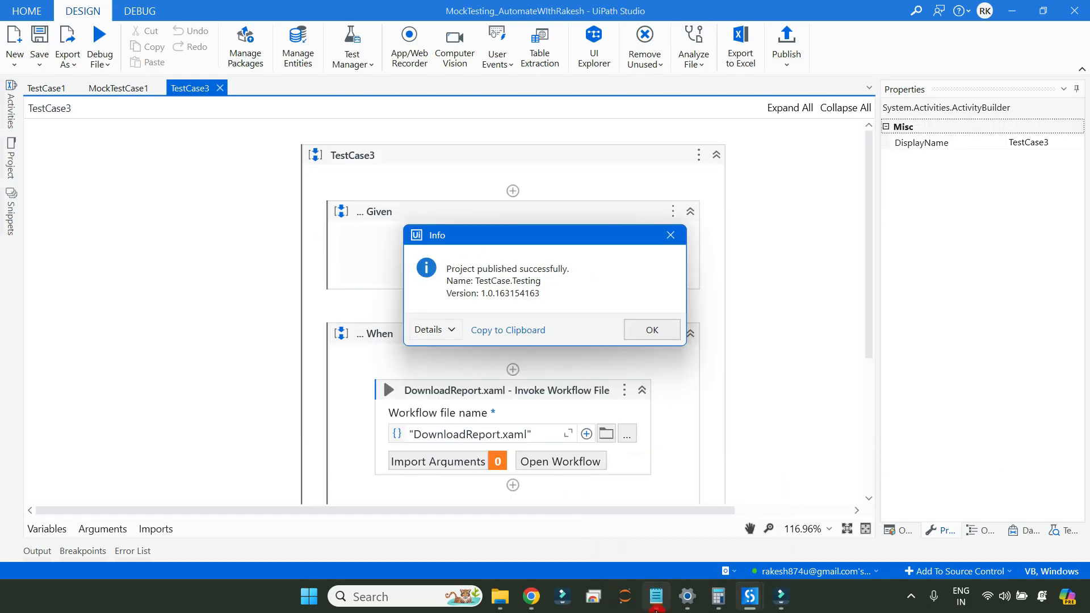
Switch to the Notepad notes, review the Set as Publishable line, and insert a space after "2." in the Publish Test Cases line
mouse_move(656, 596)
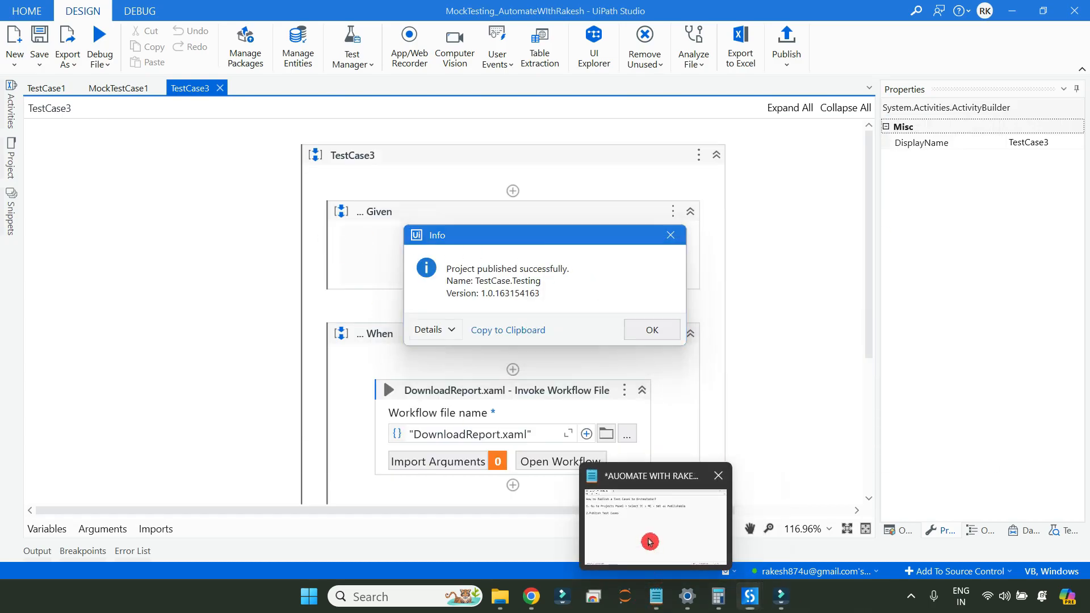
click(647, 535)
drag(536, 129, 775, 122)
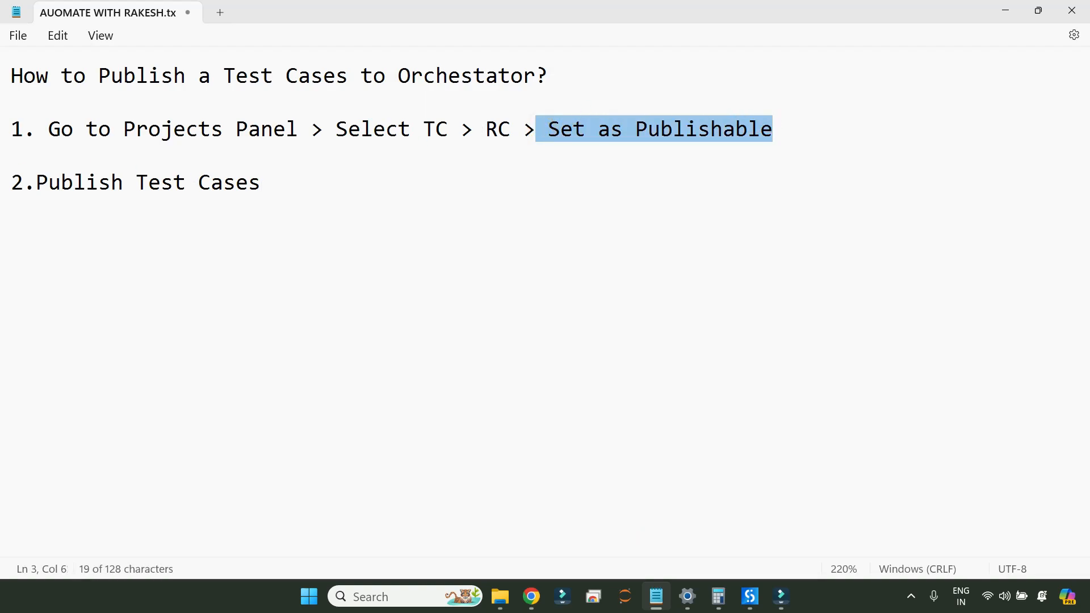
click(33, 188)
click(331, 182)
key(alt+Tab)
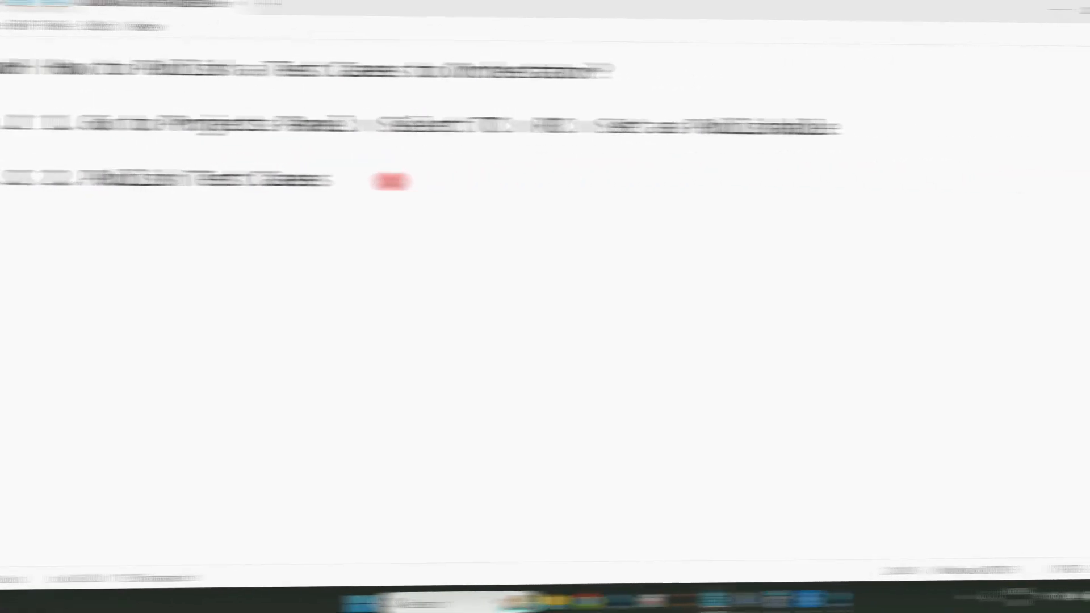
Add the question "Where to locate the test cases in Orchestrator?" below the publishing steps in the notes
text(Where to locate th)
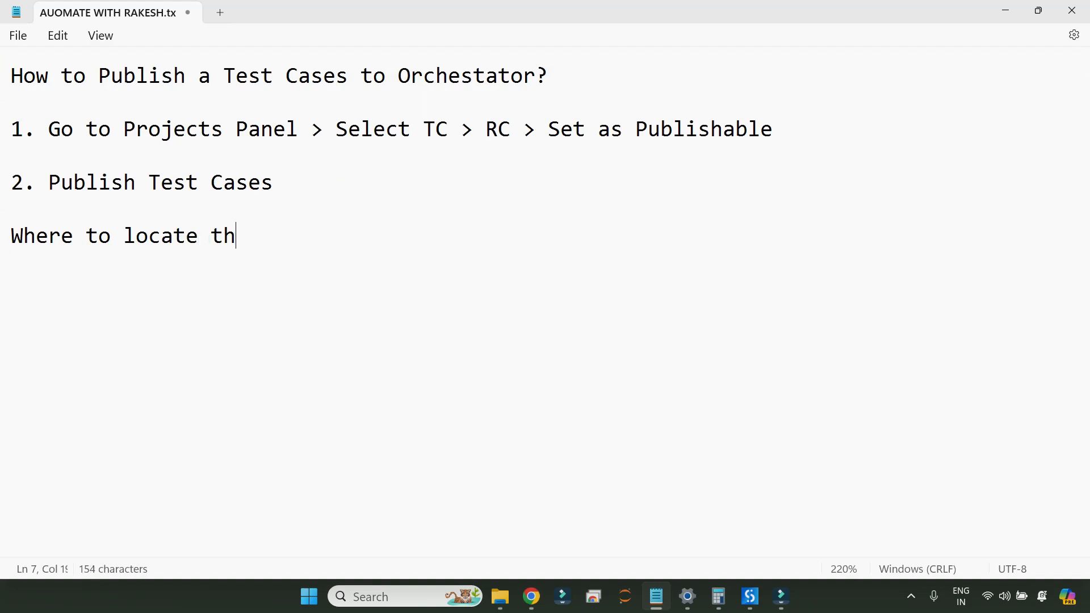
text(e test ca)
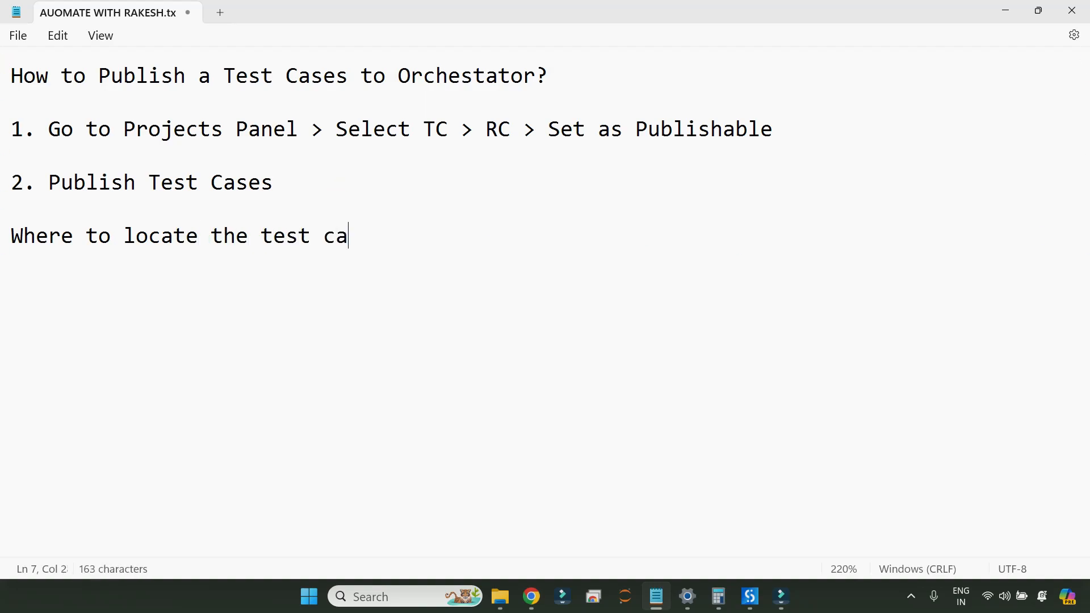
text(ses in Orchestratr)
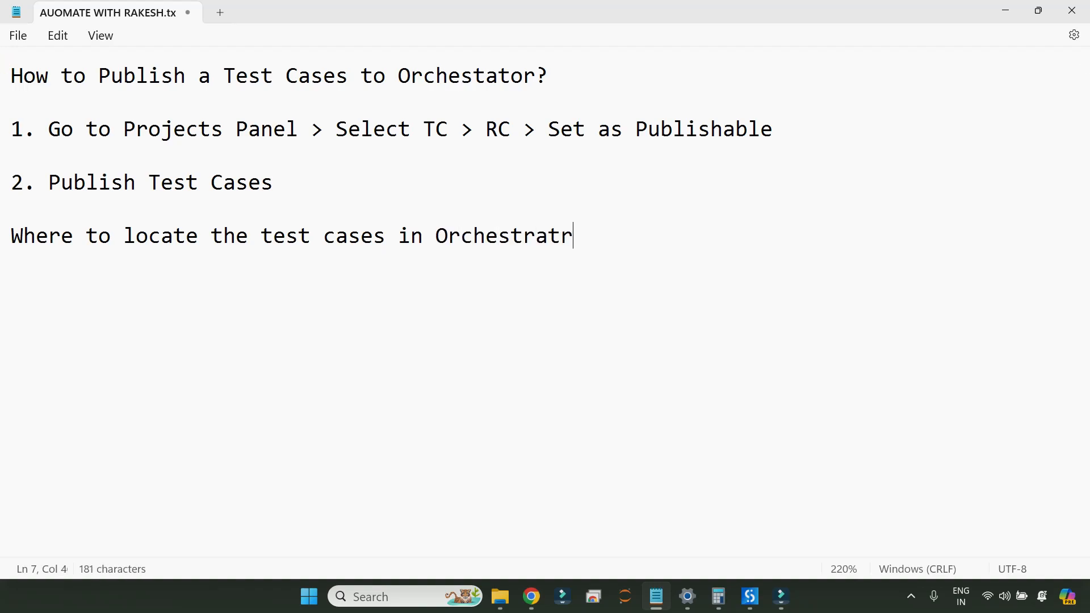
key(BackSpace)
text(or?)
key(Return)
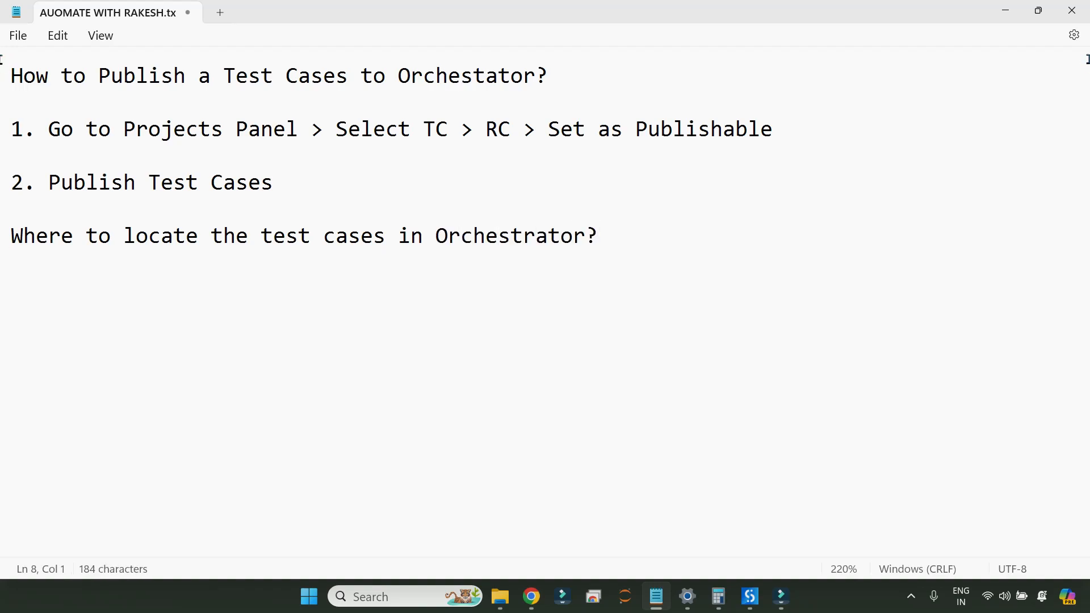
Switch to UiPath Orchestrator in Chrome and look through all tenant-level sections, up to Settings, for the test cases
click(531, 596)
click(82, 150)
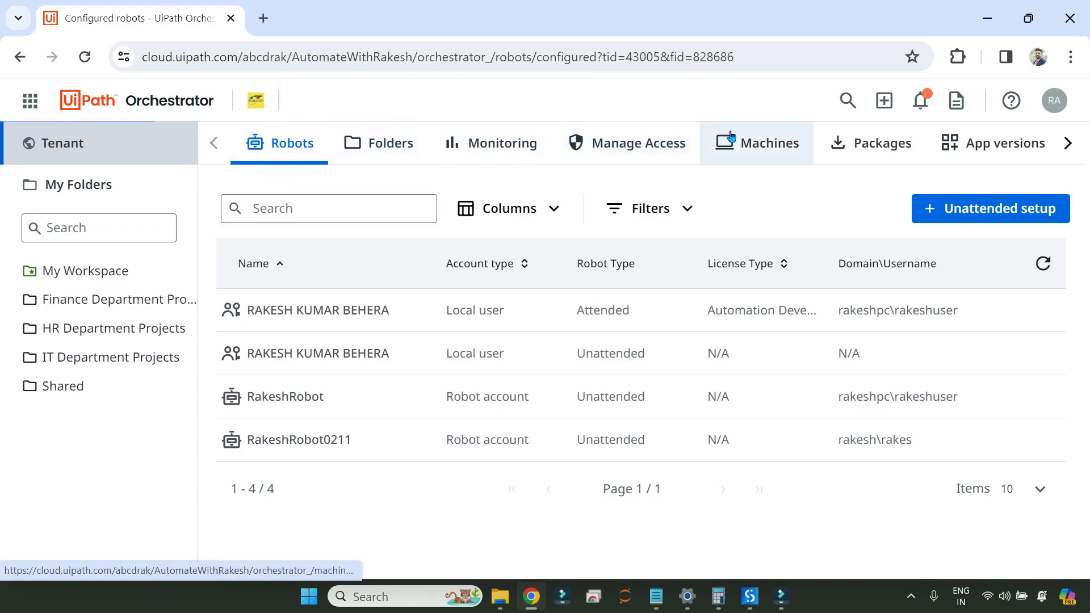
click(1067, 143)
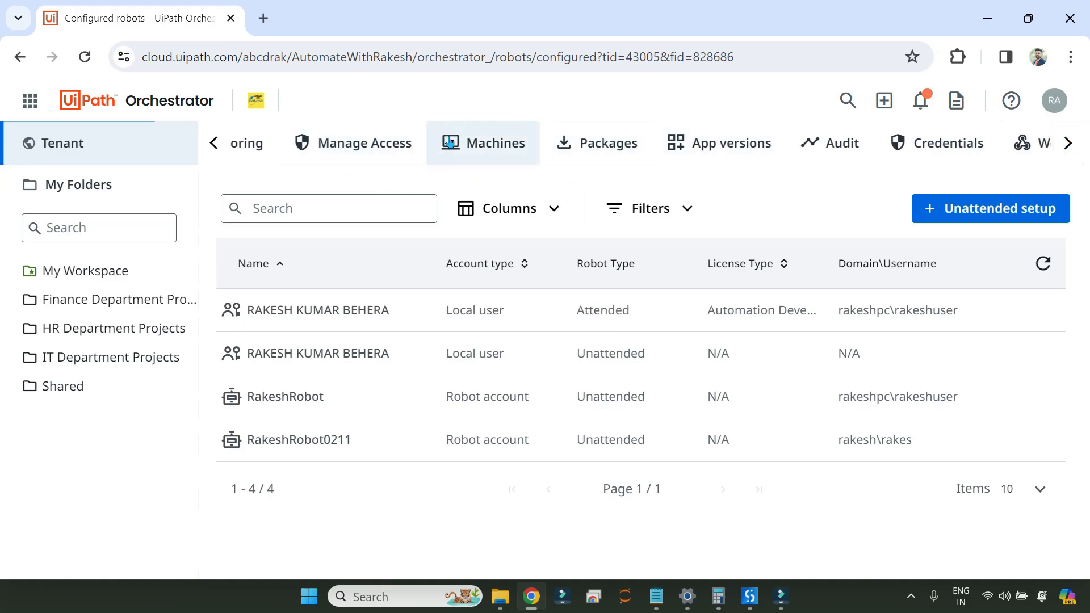
click(1068, 143)
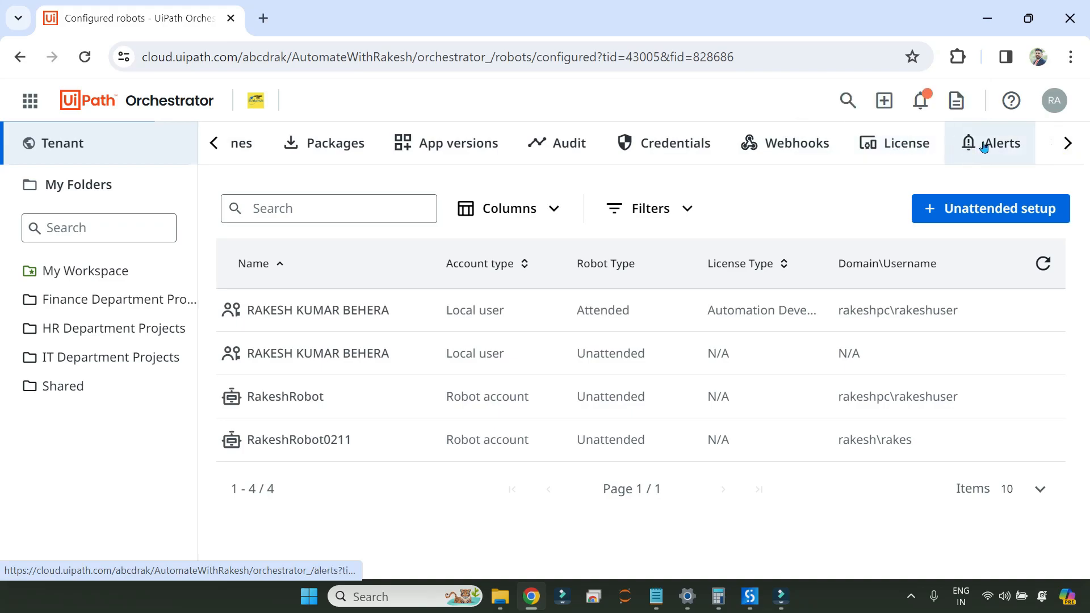
click(1068, 145)
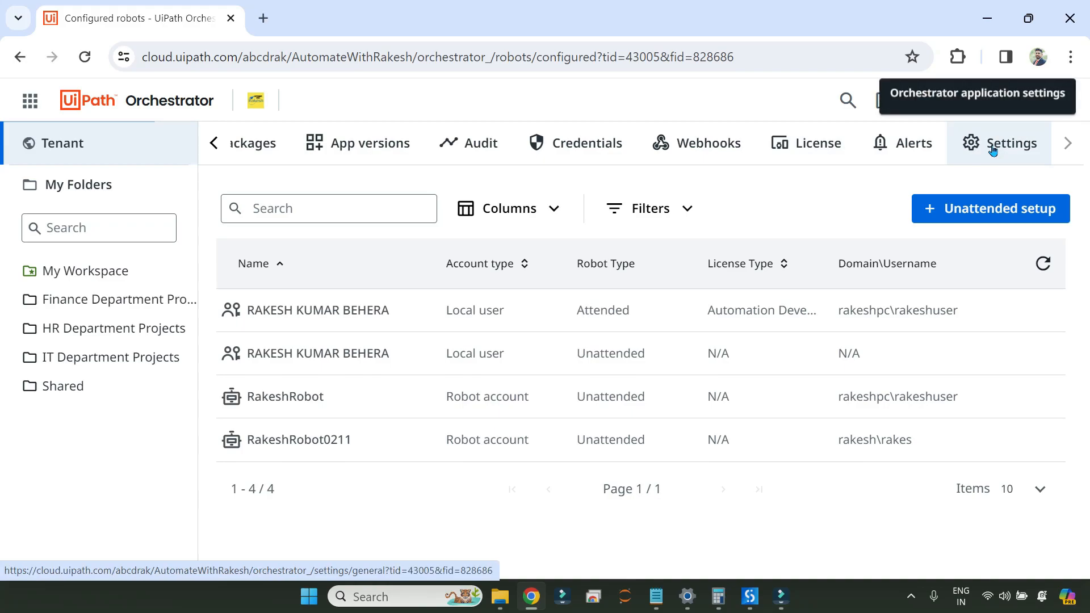
Open the IT Department Projects folder and view the Test Cases list in its Testing section
click(106, 360)
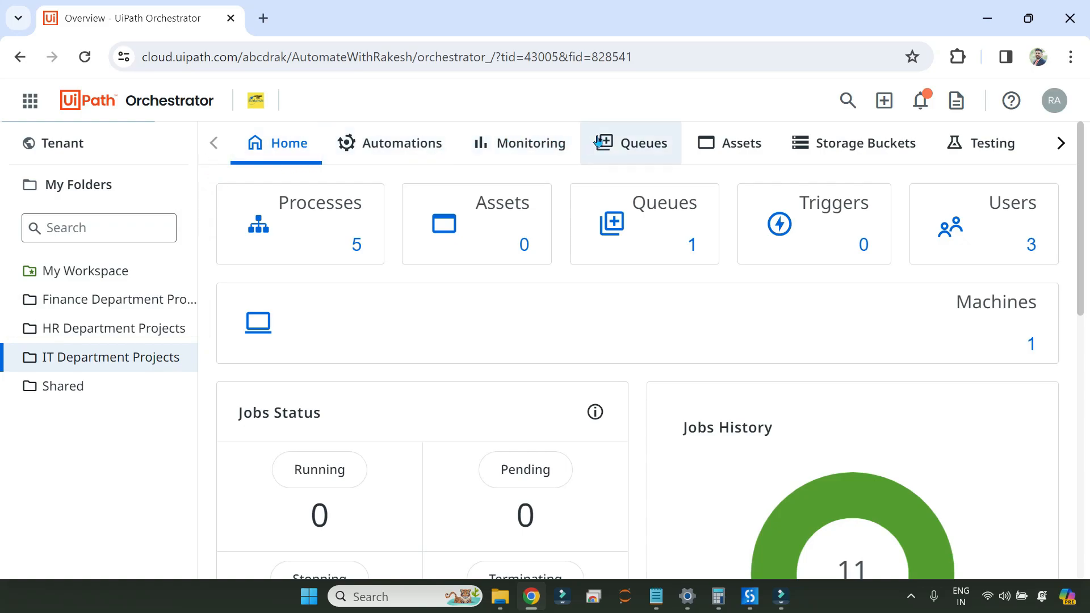
click(1007, 148)
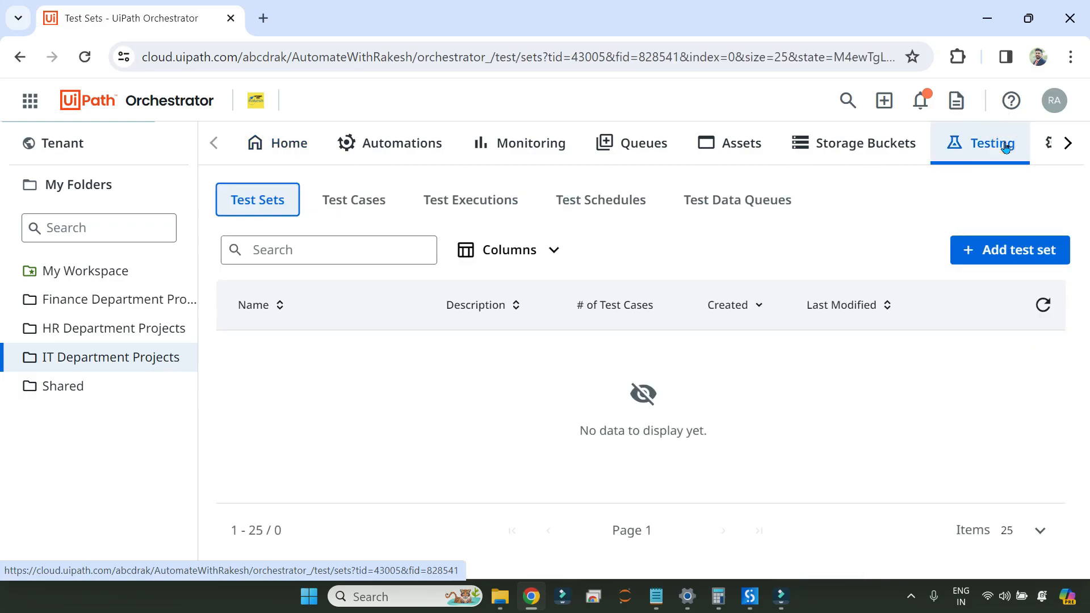
click(369, 206)
click(515, 409)
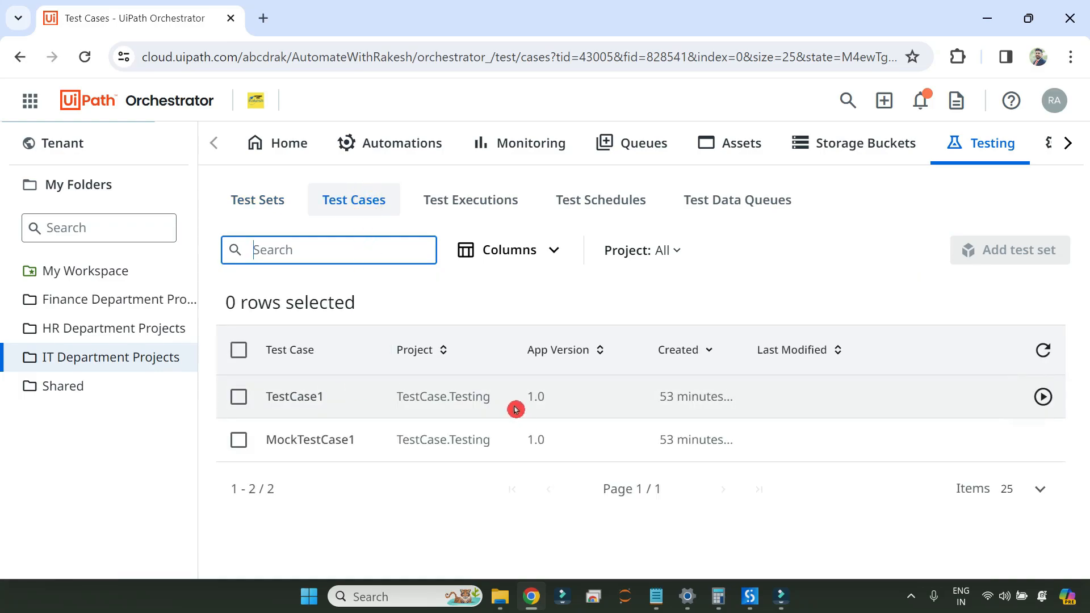
Return to the Notepad notes and add the line "1. Go to Folder > Testing Tab > Test Cases" under the locating question
click(657, 596)
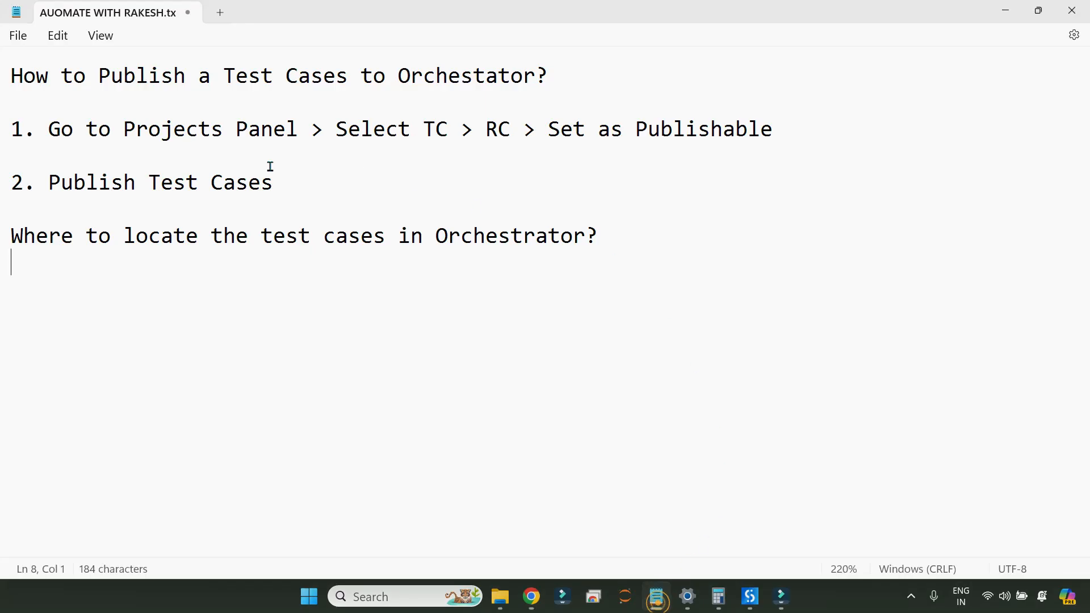
click(653, 235)
text(\)
key(Return)
key(Return)
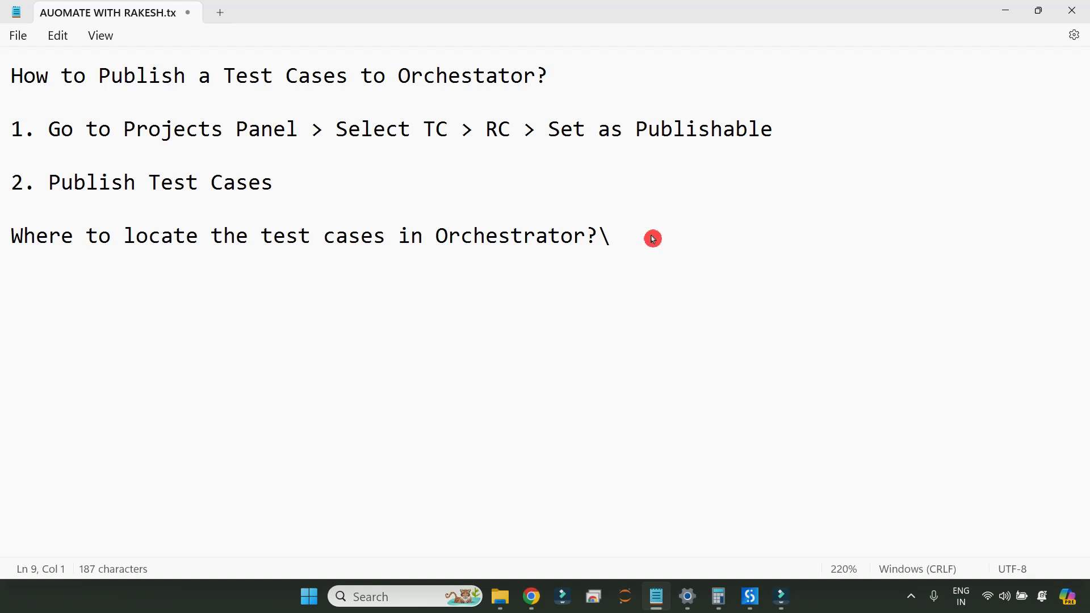
text(1. Go to Folder)
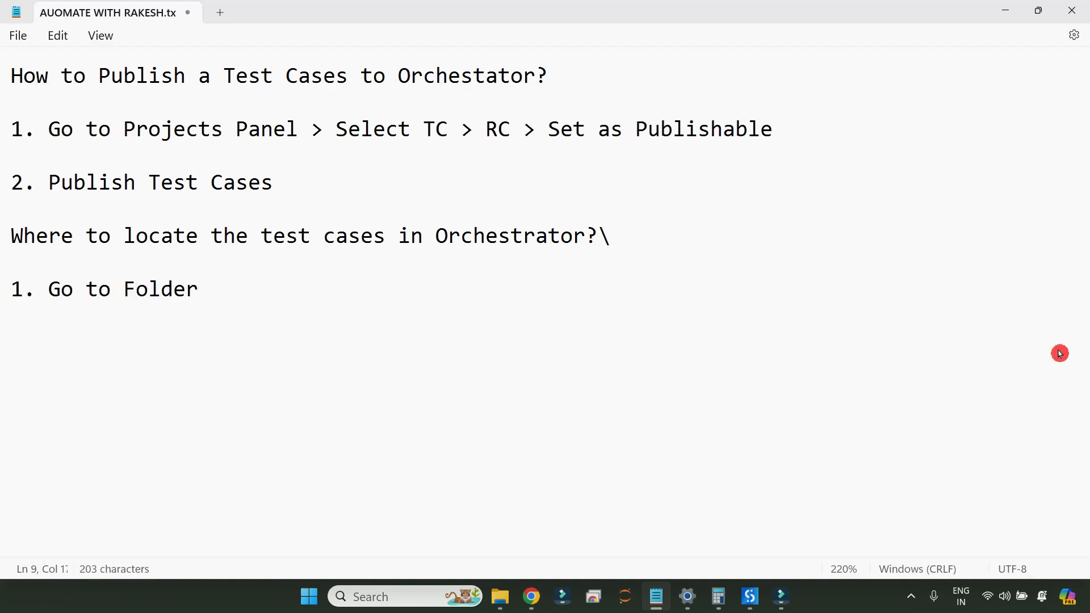
text( > Testing Tba)
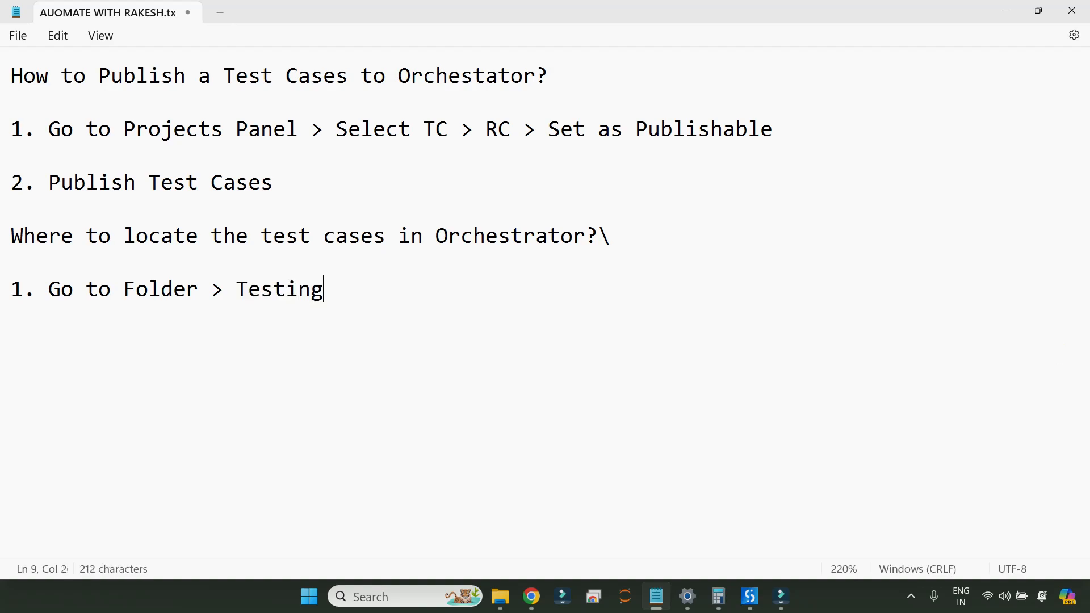
key(BackSpace)
key(BackSpace)
text(b )
text(> Test)
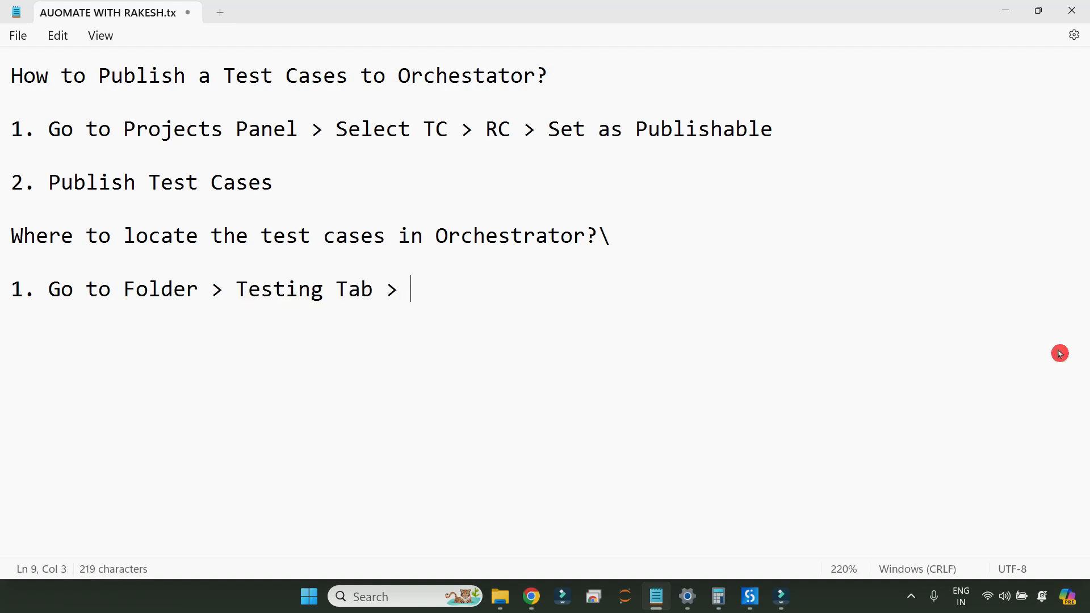
text( Cases)
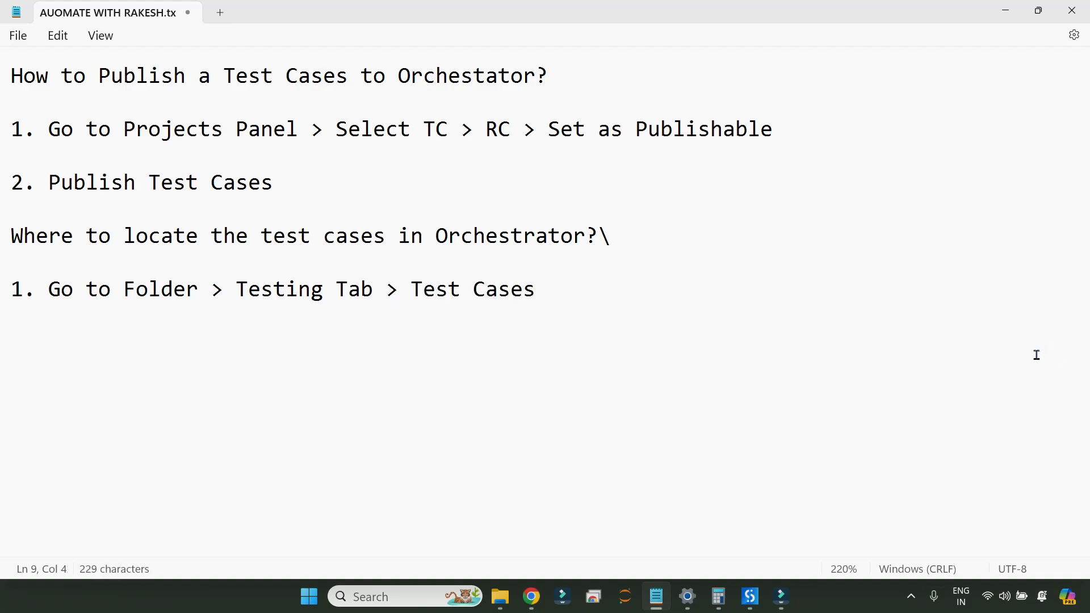
Compare the test case and project names listed in Orchestrator with the project's test cases in UiPath Studio
key(alt+Tab)
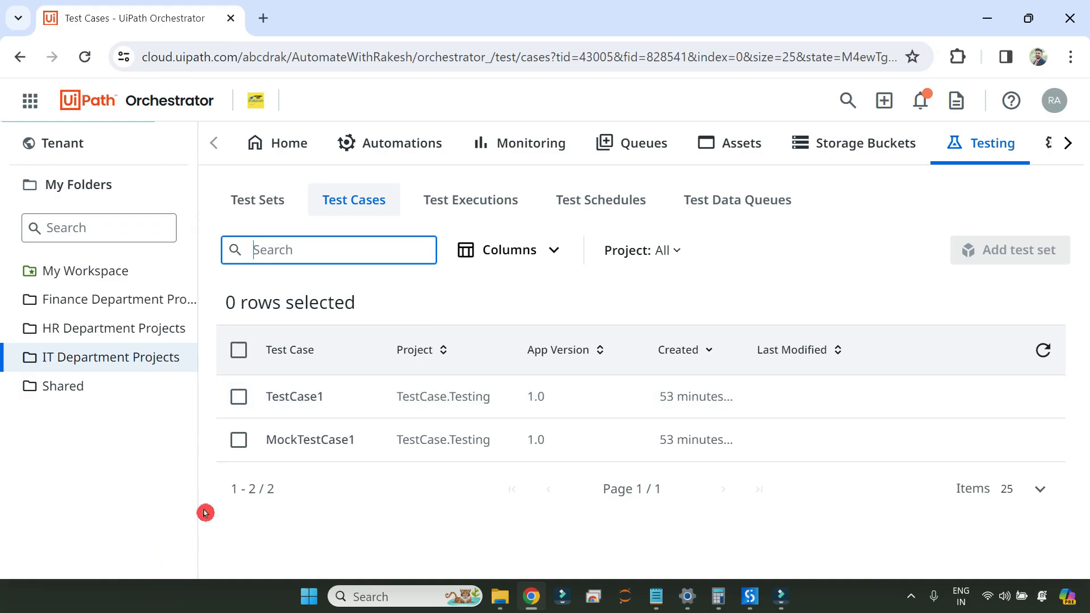
drag(285, 395, 336, 394)
drag(278, 439, 354, 442)
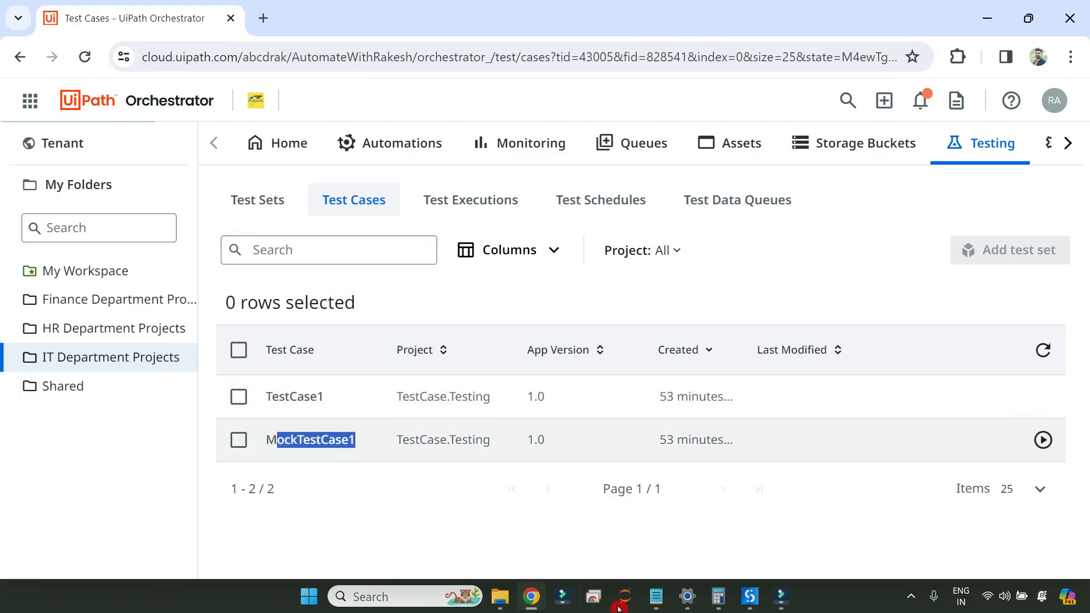
click(749, 596)
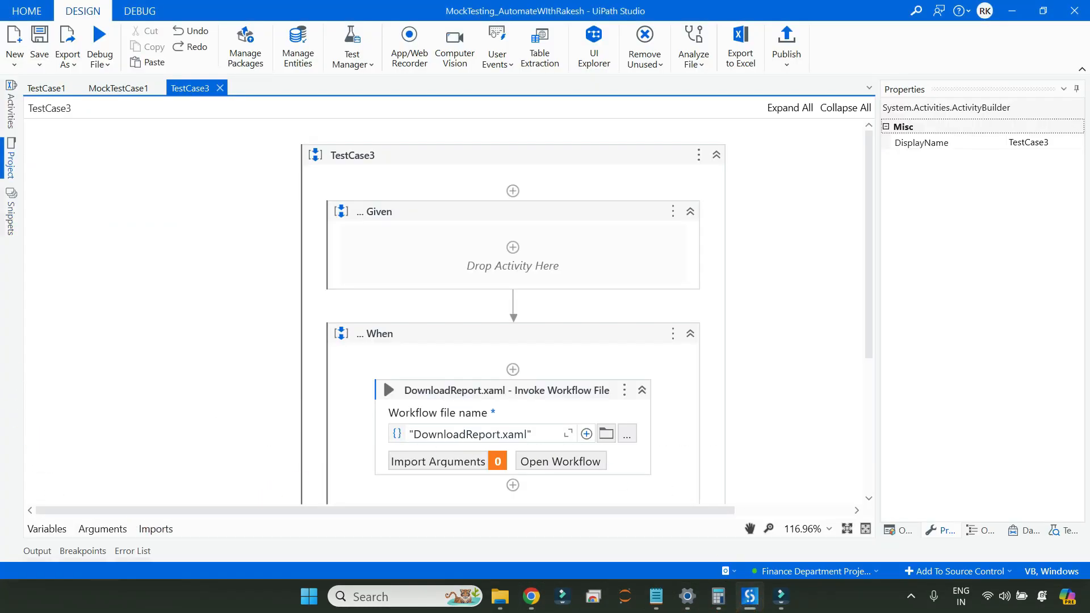
click(10, 162)
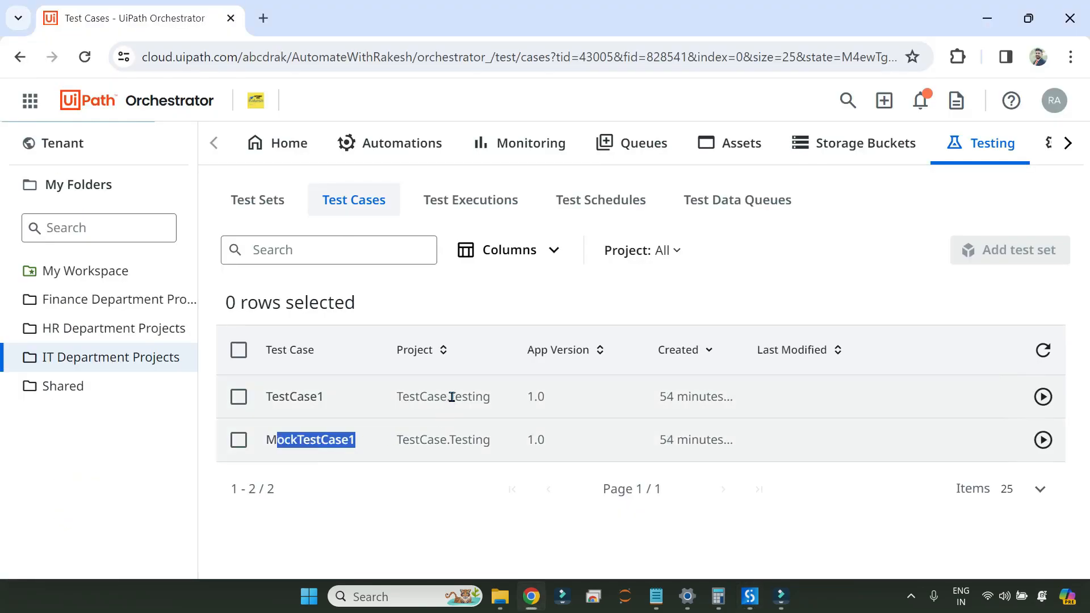
click(385, 525)
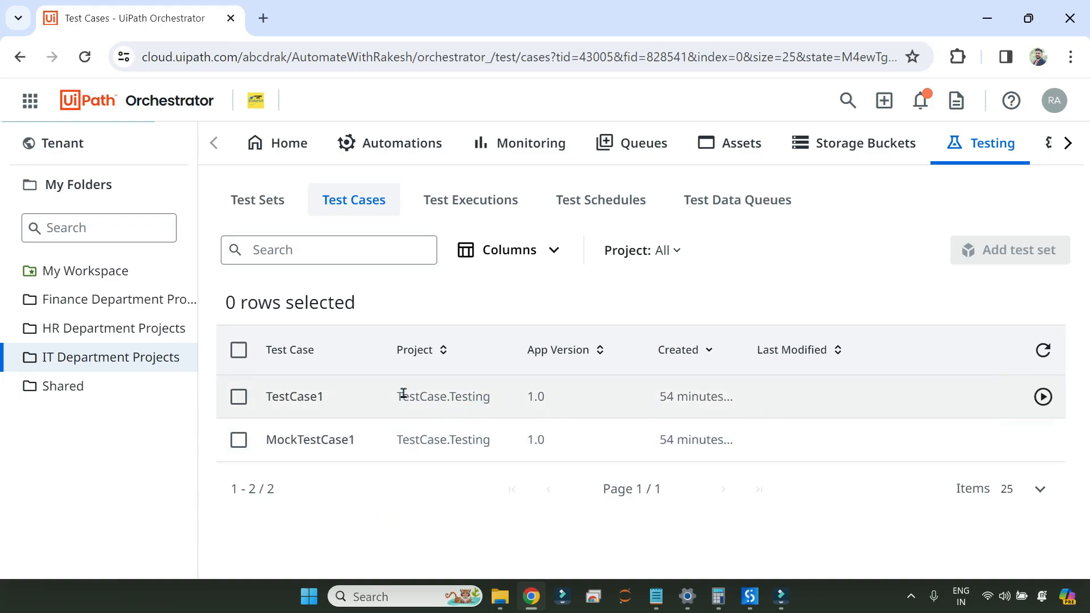
drag(398, 395, 504, 394)
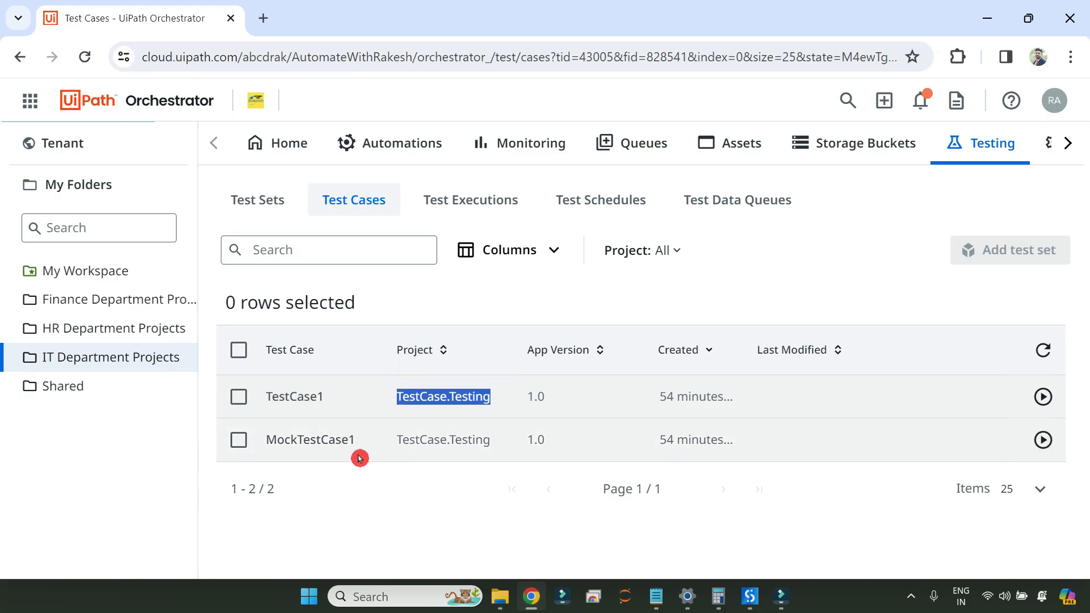
drag(402, 439, 506, 445)
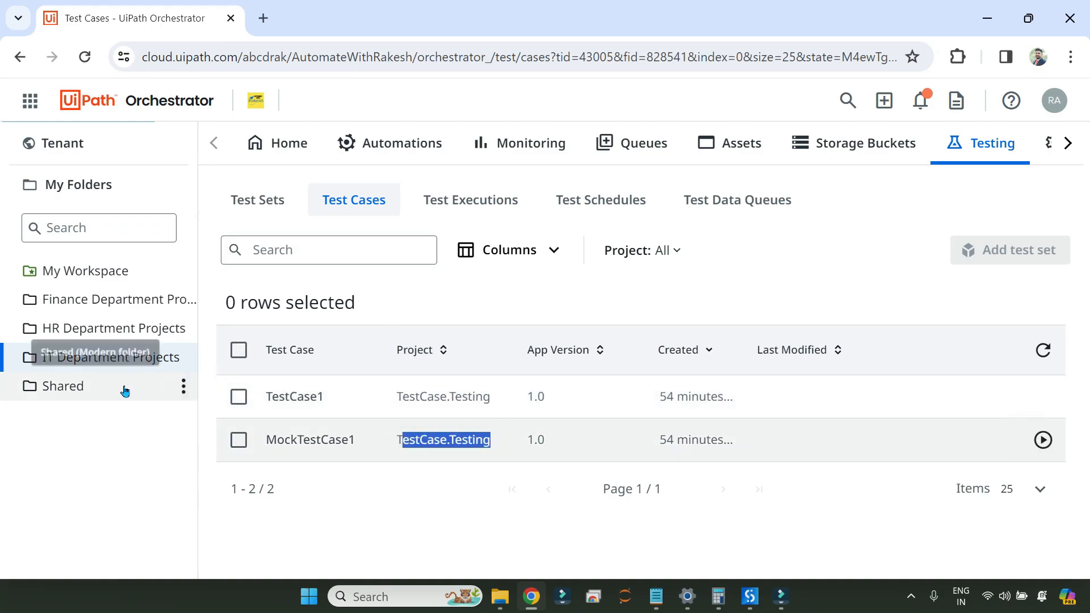
Check the test case lists of the Shared, IT Department, HR Department and Finance Department folders in Orchestrator
click(71, 397)
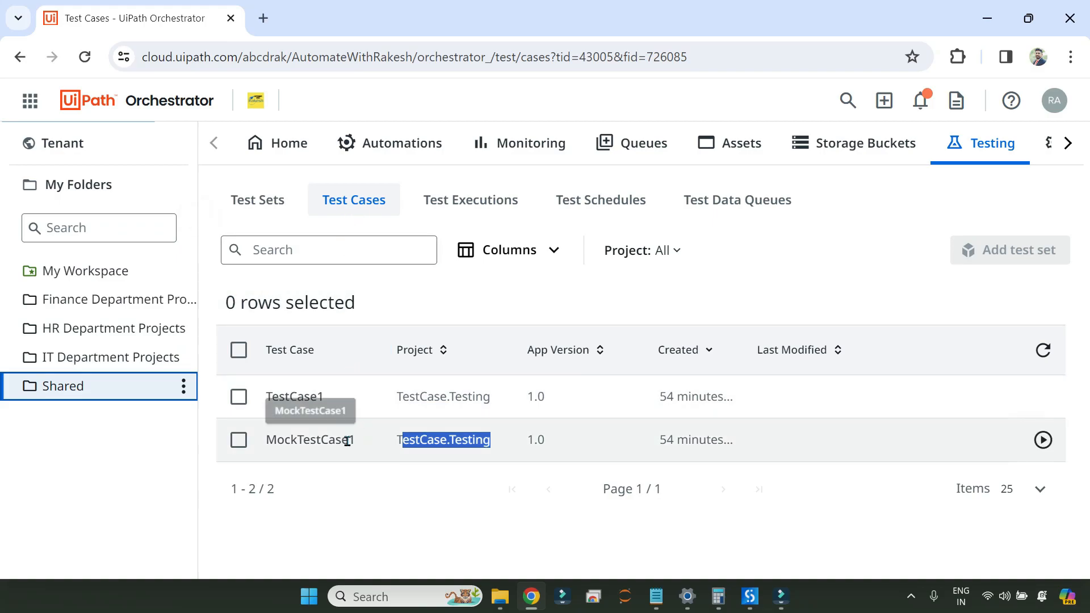
click(106, 355)
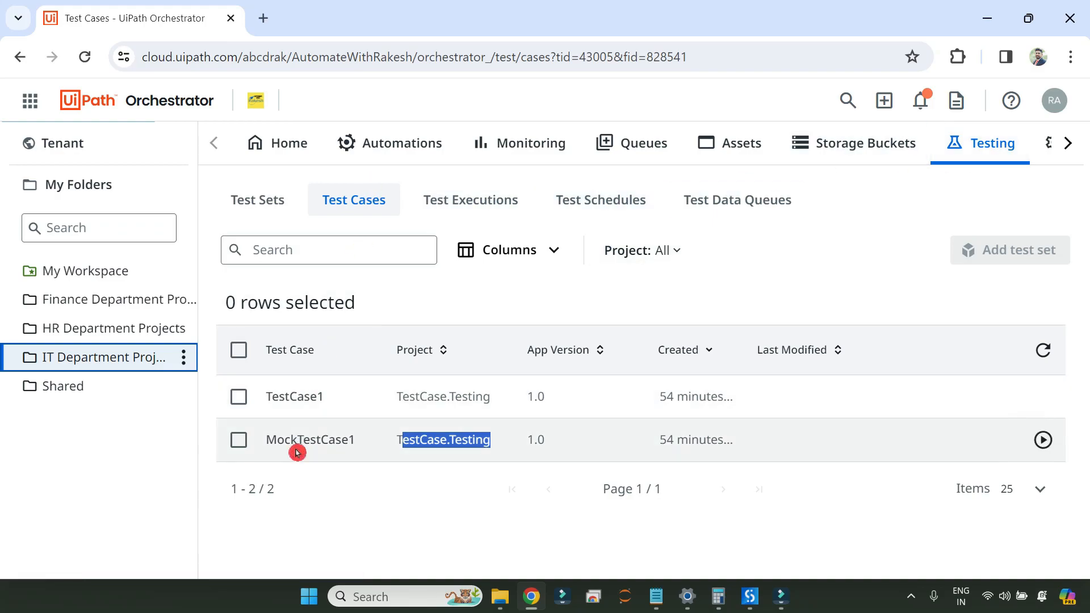
click(101, 323)
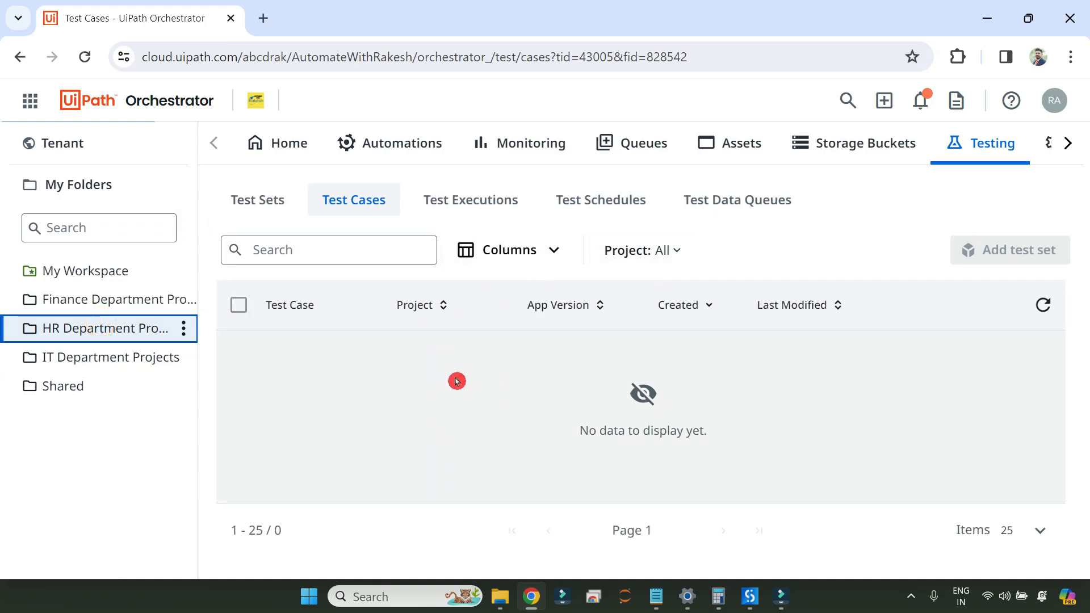
click(95, 298)
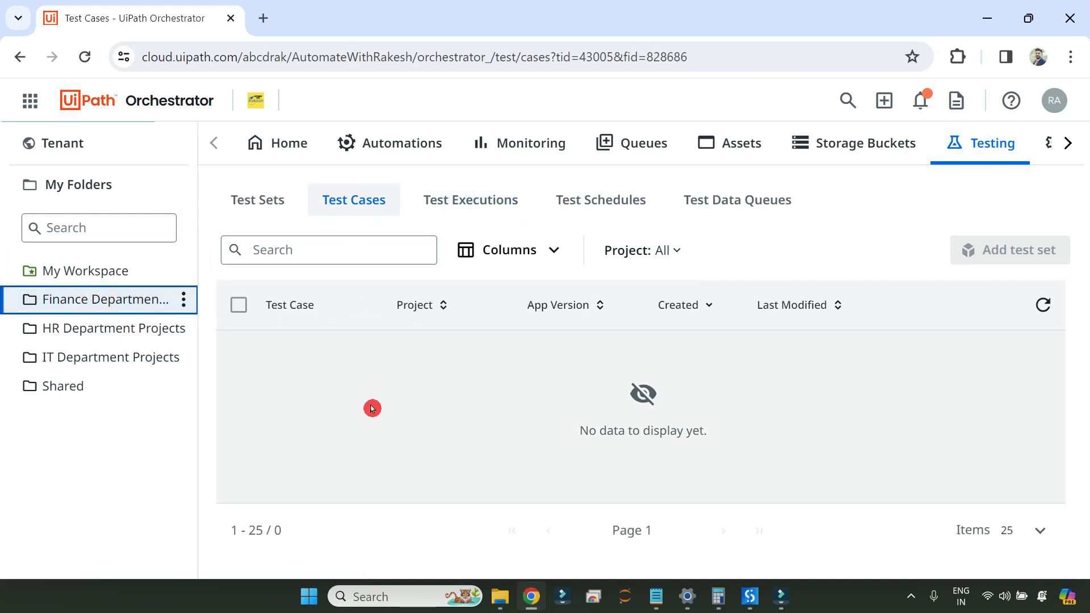
Switch to the Notepad notes and add the question "Why some of the folders shows the test cases and other don't?" with item number "1." below it
click(656, 596)
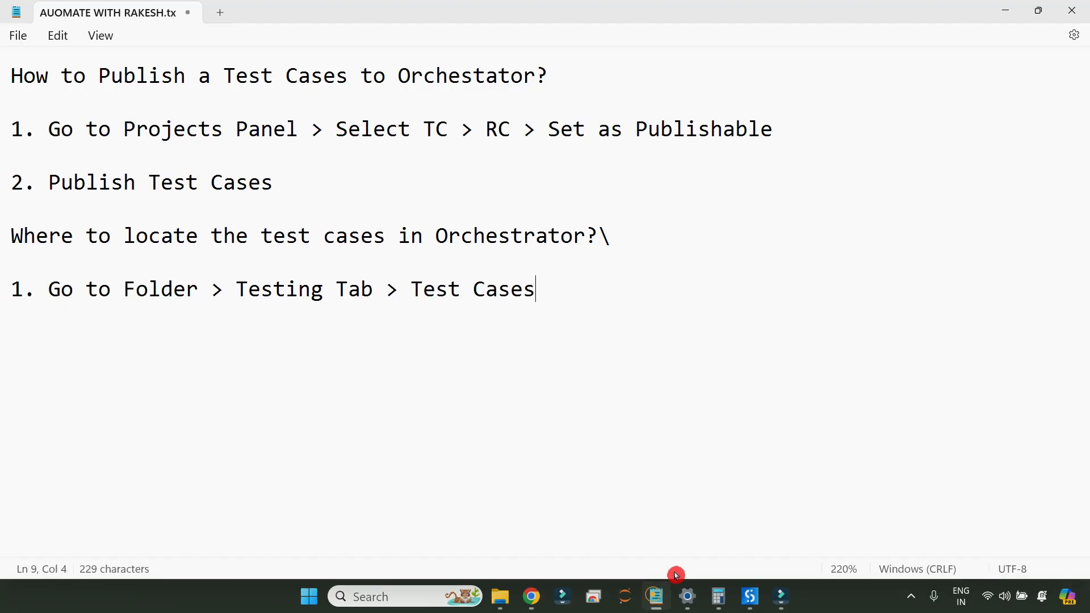
click(588, 293)
key(Return)
key(Return)
text(W)
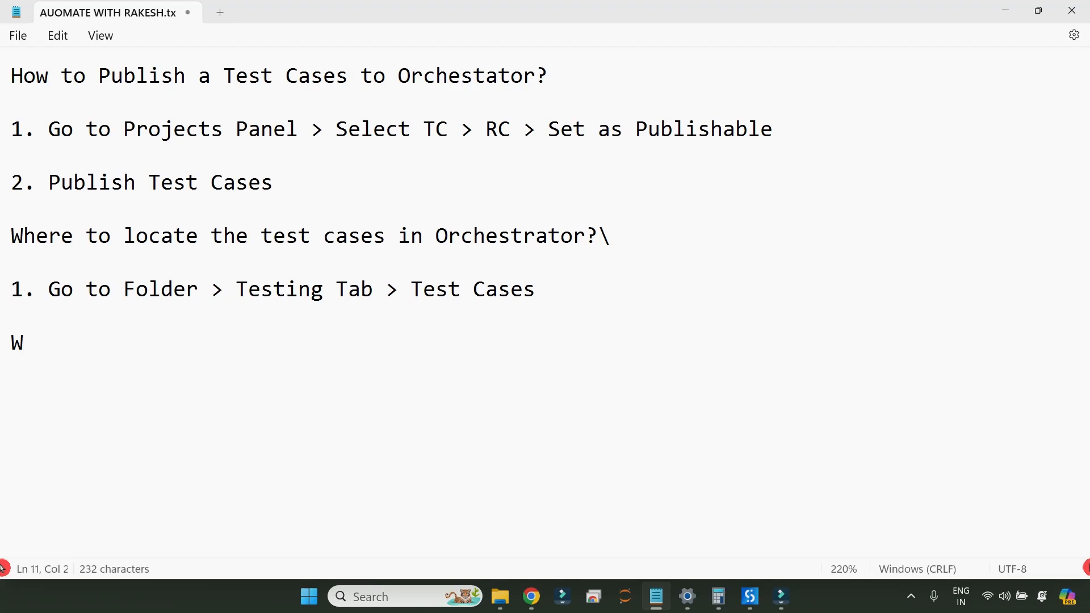
text(hy some of the )
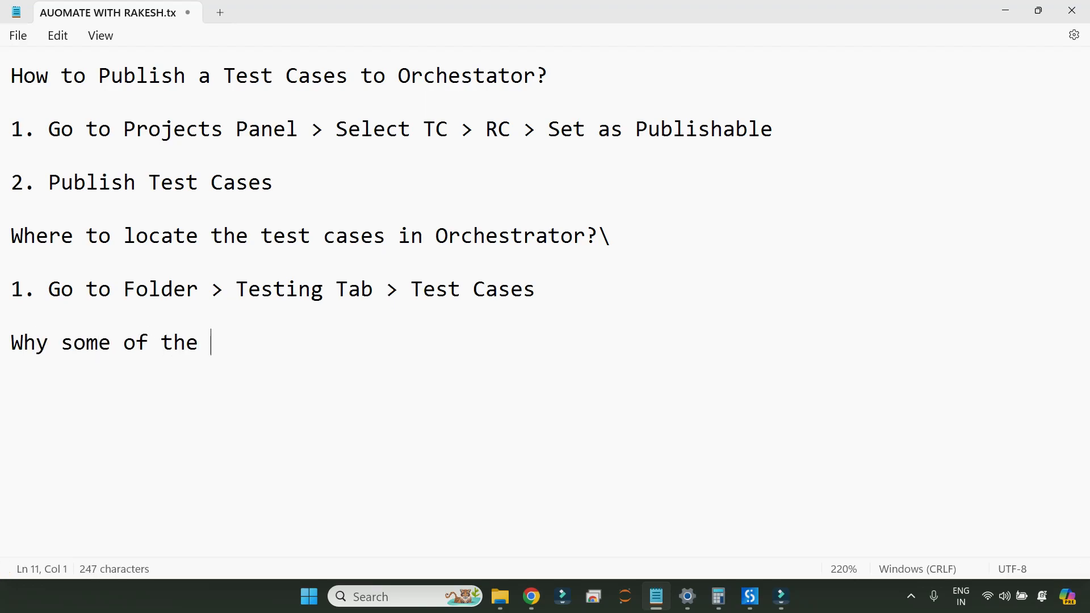
text(folders shows th)
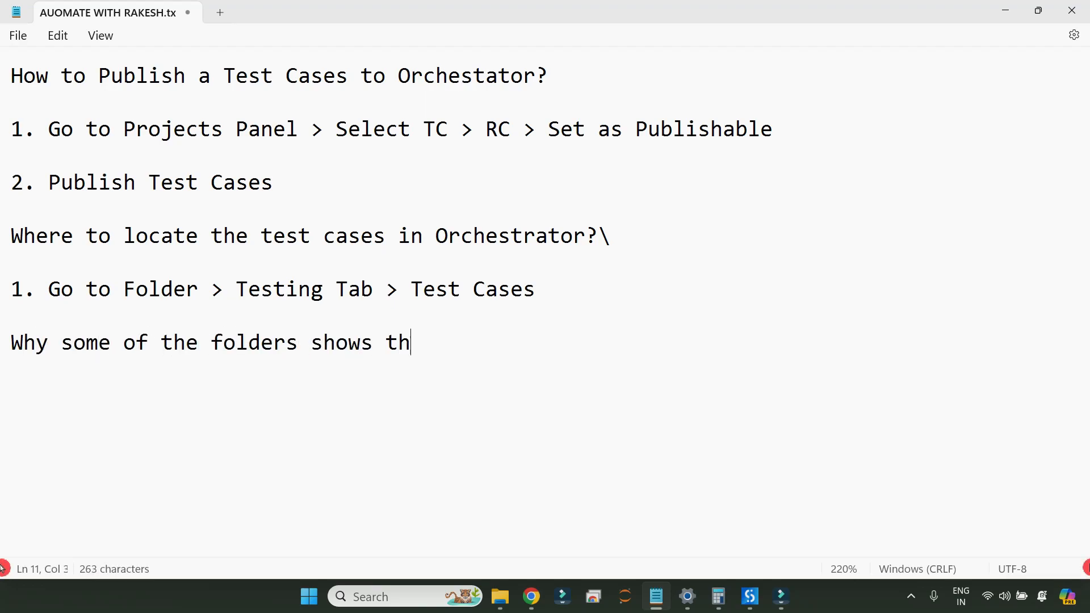
text(e test cases)
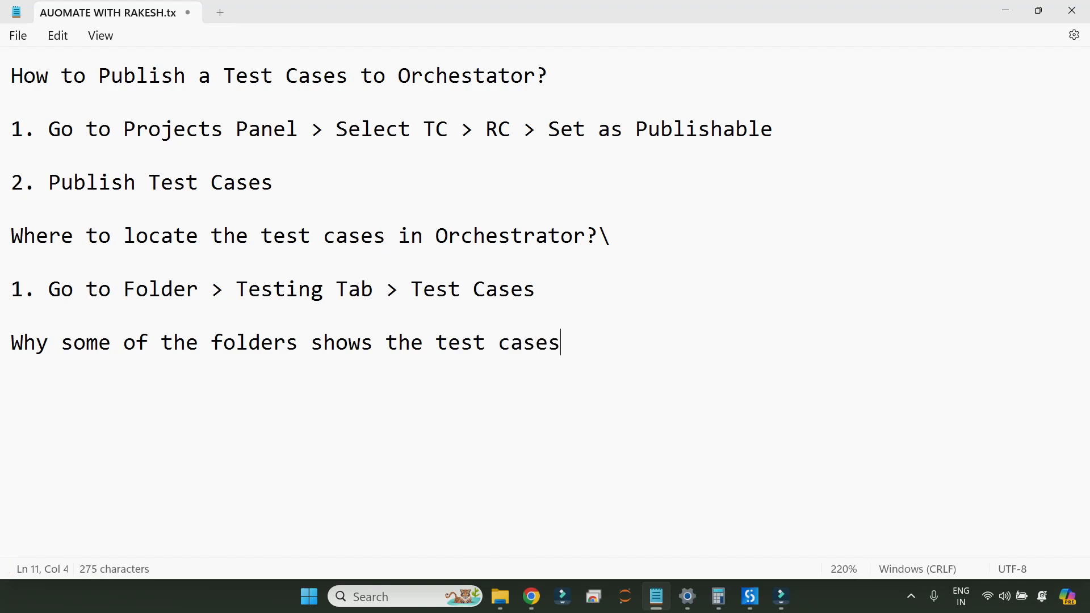
text( and other don)
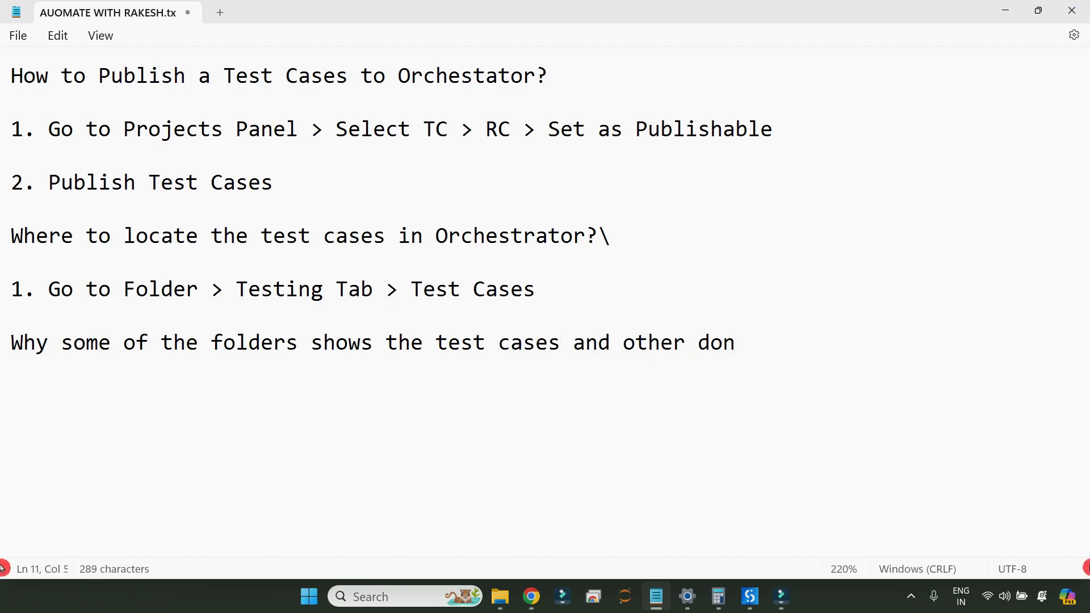
text('t?)
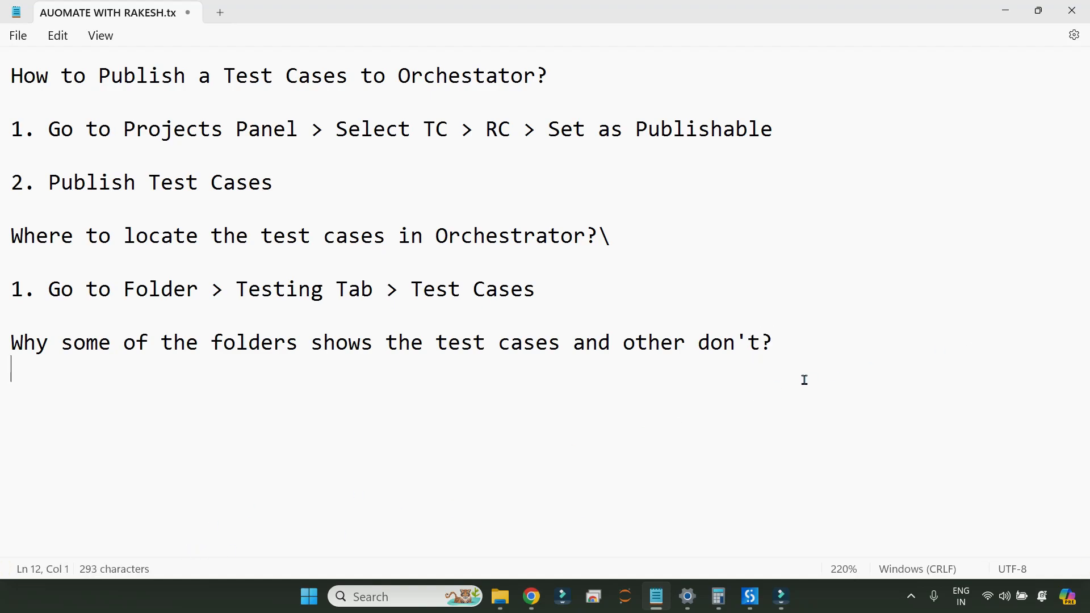
key(Return)
text(1.)
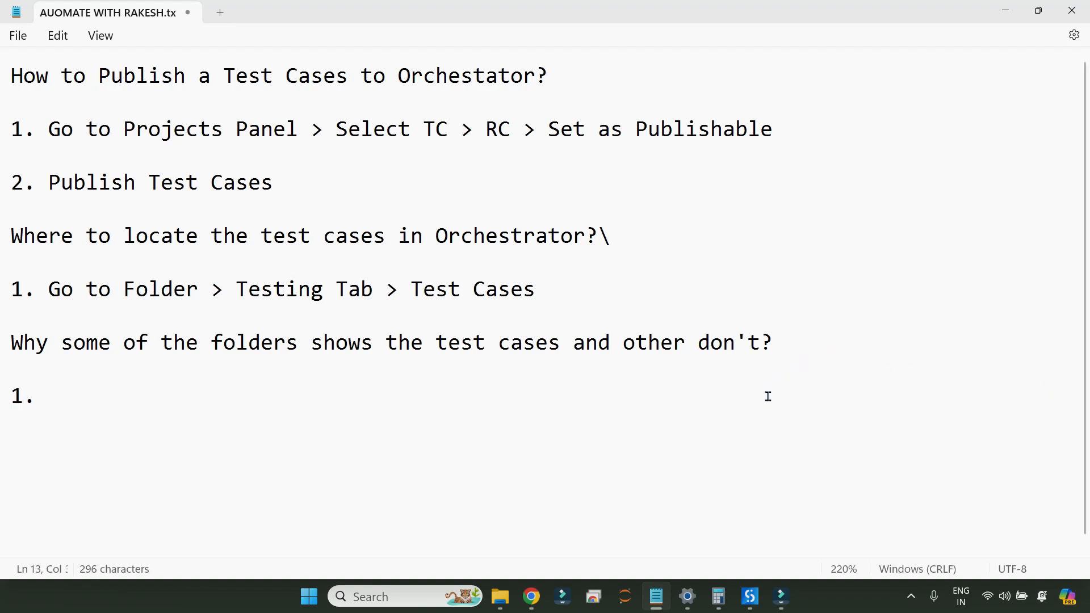
Switch to Orchestrator and open the tenant's New Folder form to examine the process packages source options, trying out a folder name
key(alt+Tab)
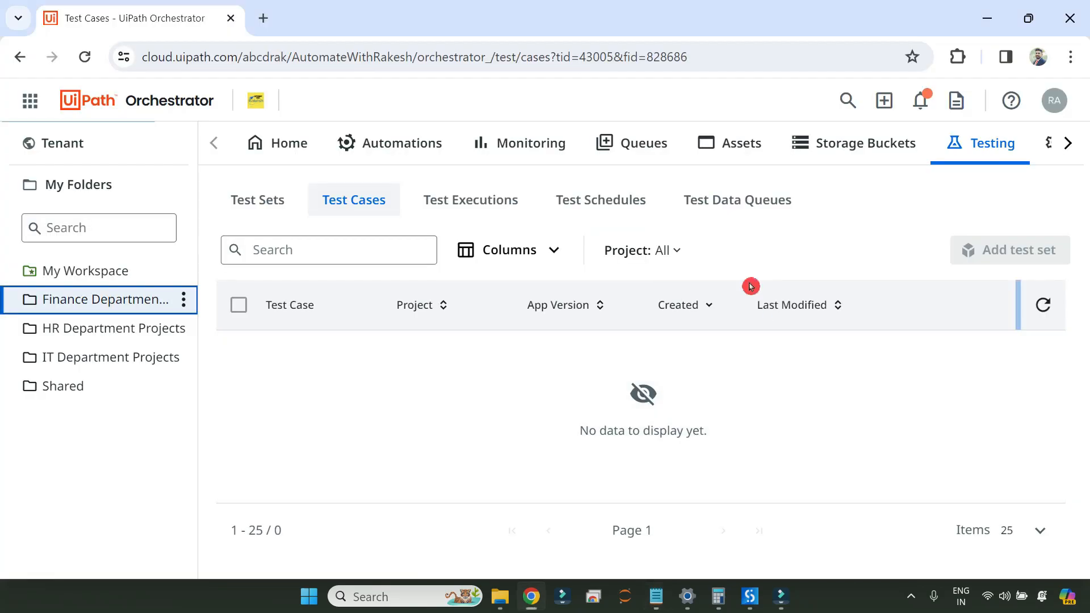
click(93, 159)
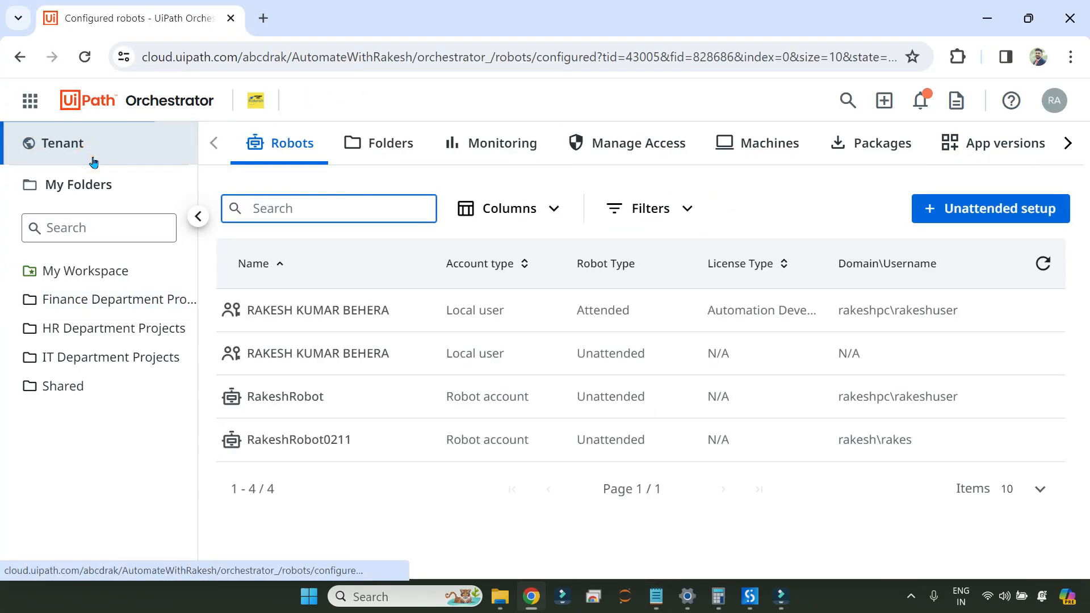
click(402, 145)
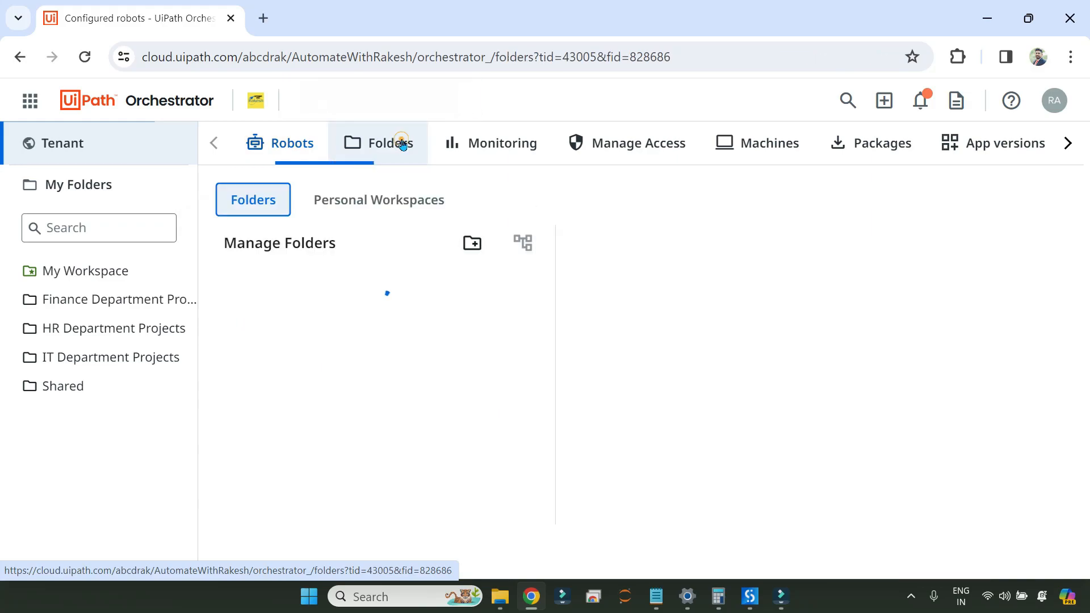
click(475, 244)
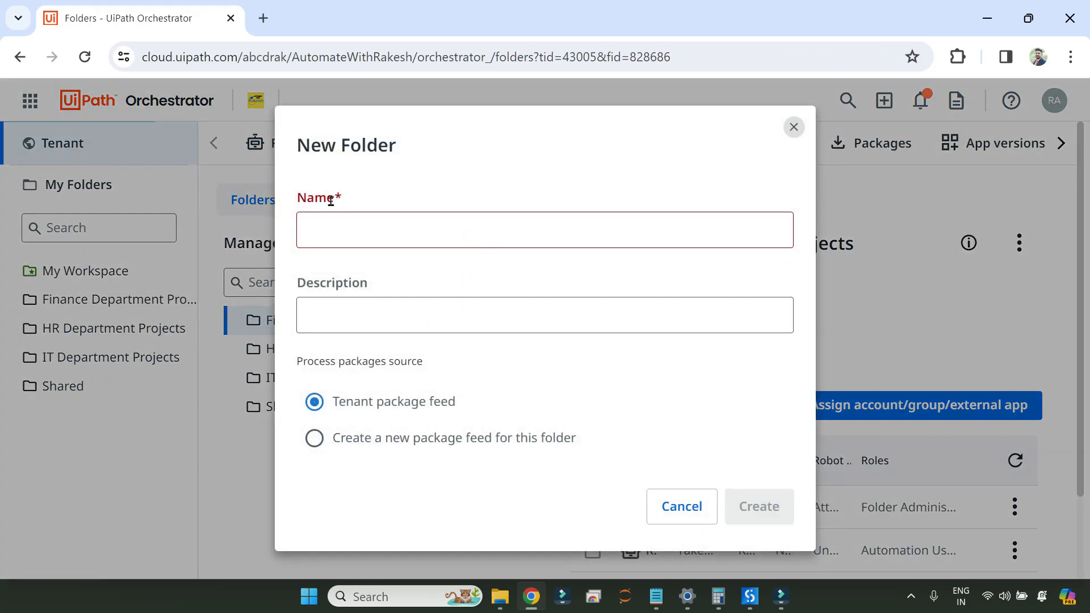
click(328, 239)
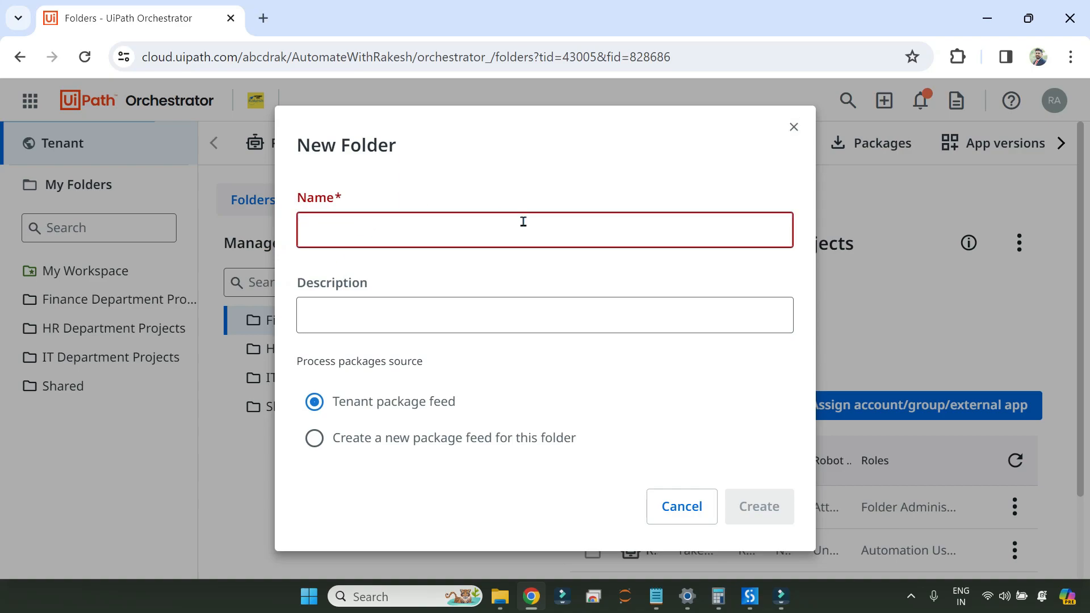
text(IT)
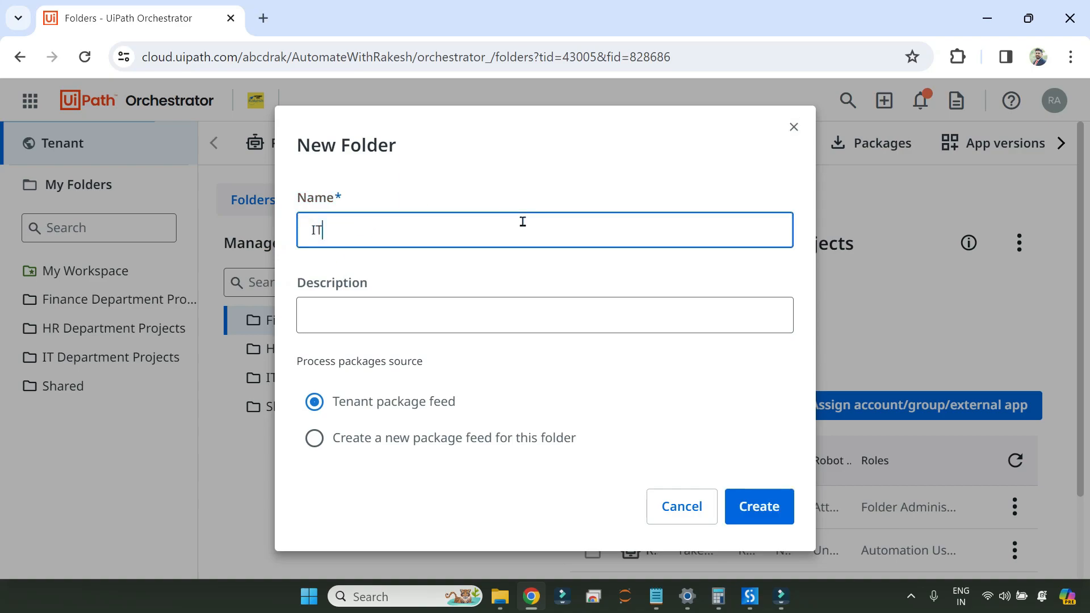
key(BackSpace)
key(BackSpace)
text(H)
Return to the Notepad notes and complete item 1 as "Folder which receives the feed from Tenant: Tenant Package Feed"
key(alt+Tab)
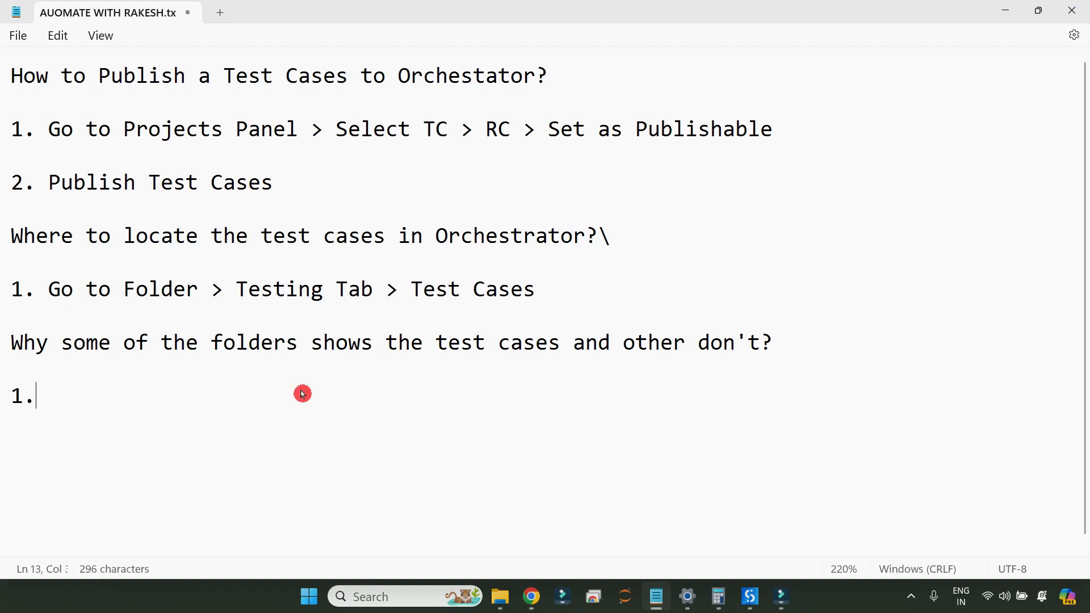
text(FOlder)
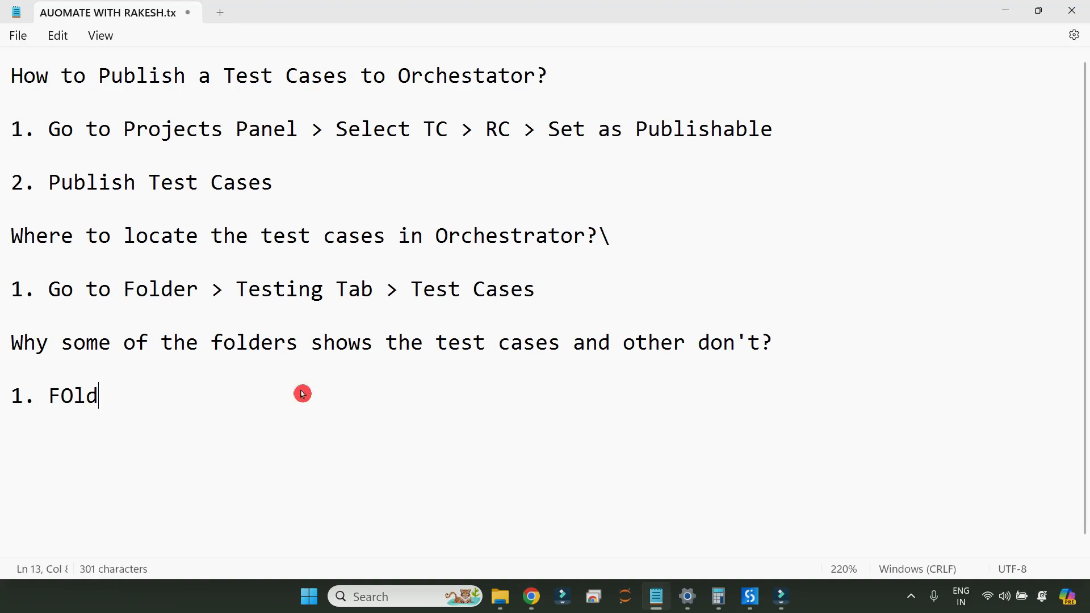
key(BackSpace)
key(BackSpace)
key(BackSpace)
key(BackSpace)
key(BackSpace)
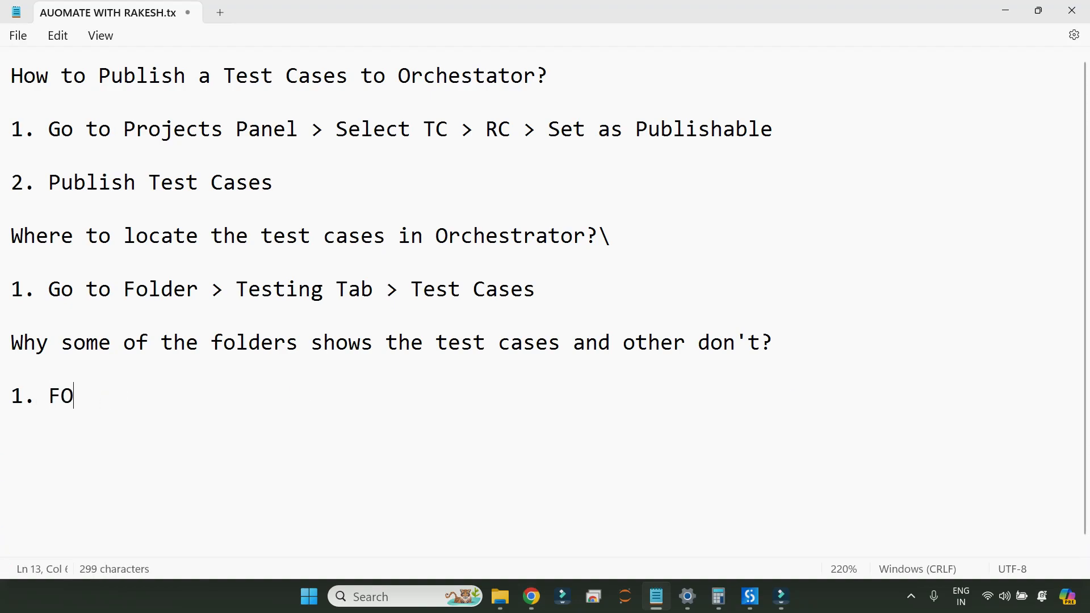
text(older which )
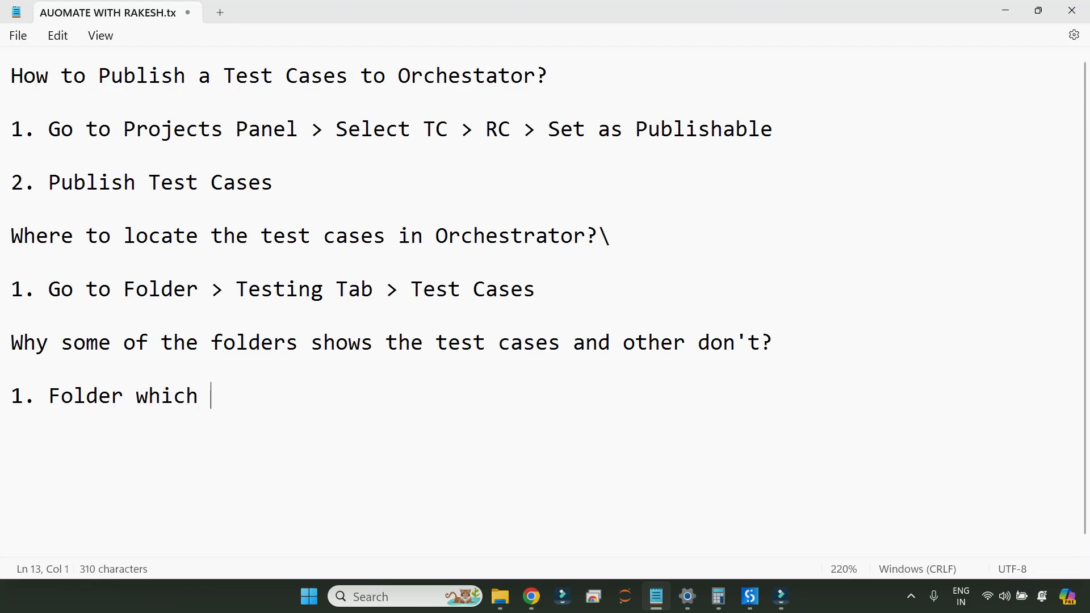
text(receives )
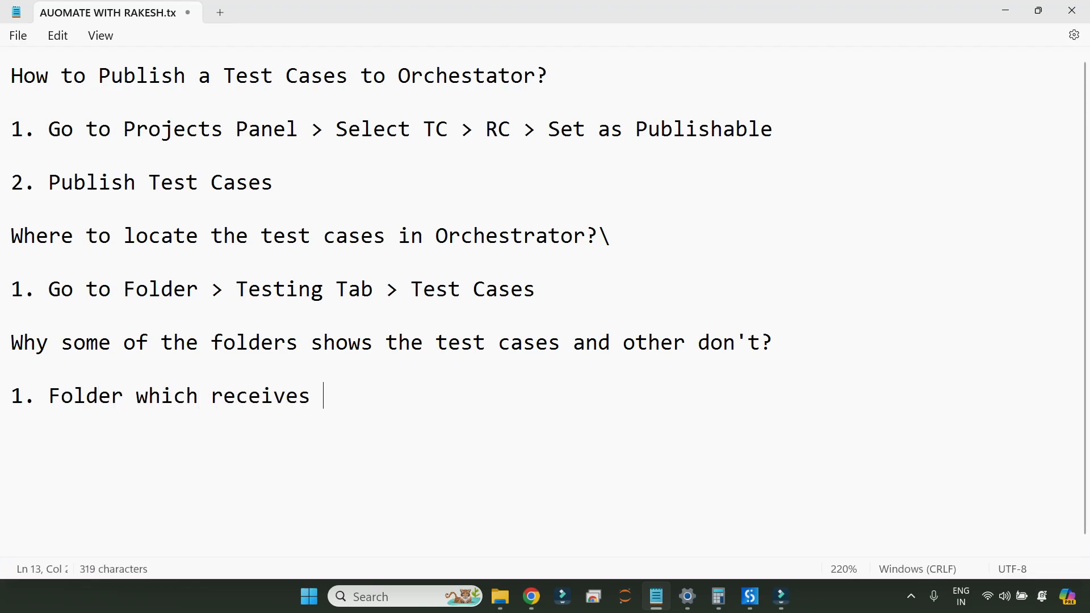
text(the feed from Tenant: Tenant Packe)
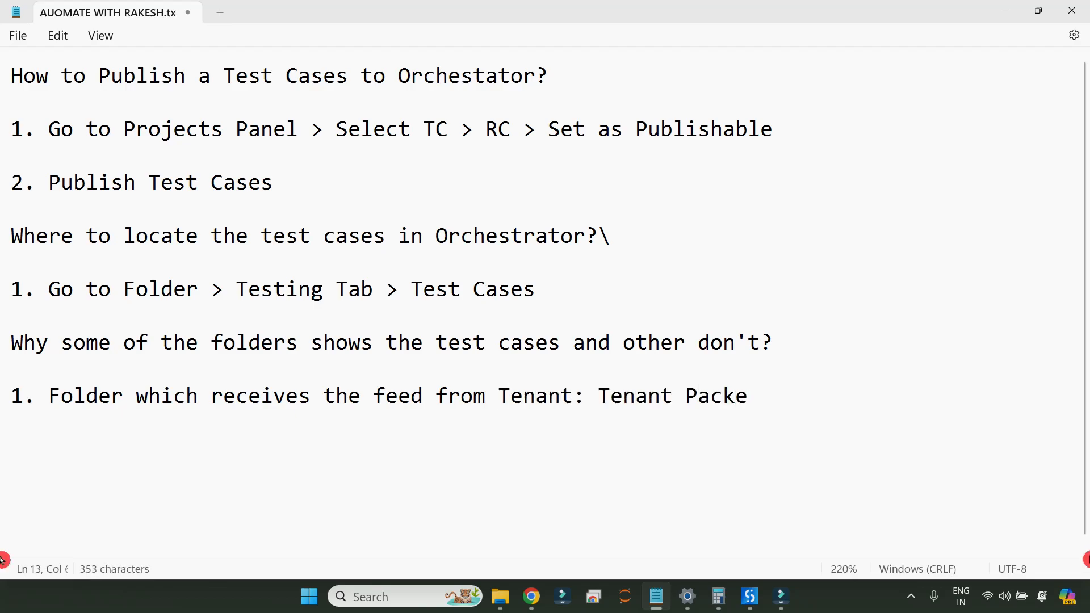
key(BackSpace)
text(age Feed)
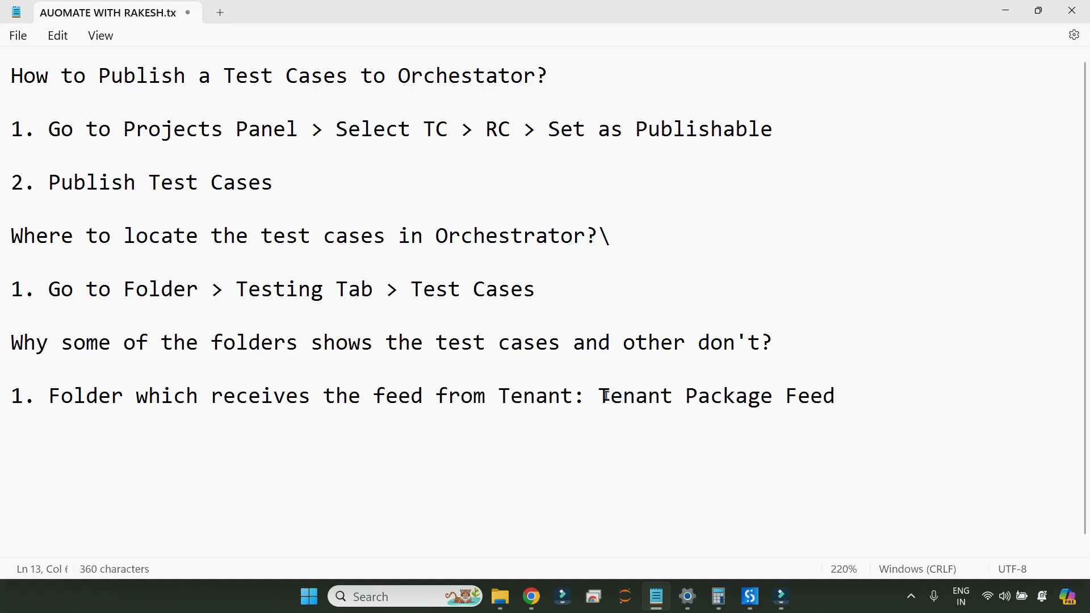
Append the word "Folders" to the end of the "Tenant Package Feed" line in the notes
drag(606, 398, 844, 405)
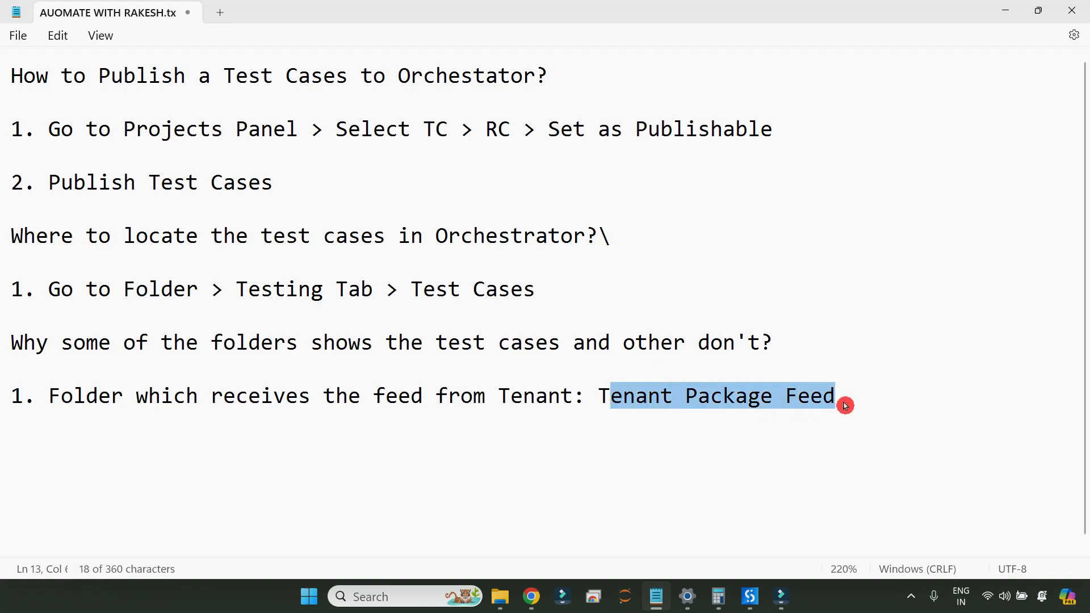
click(72, 395)
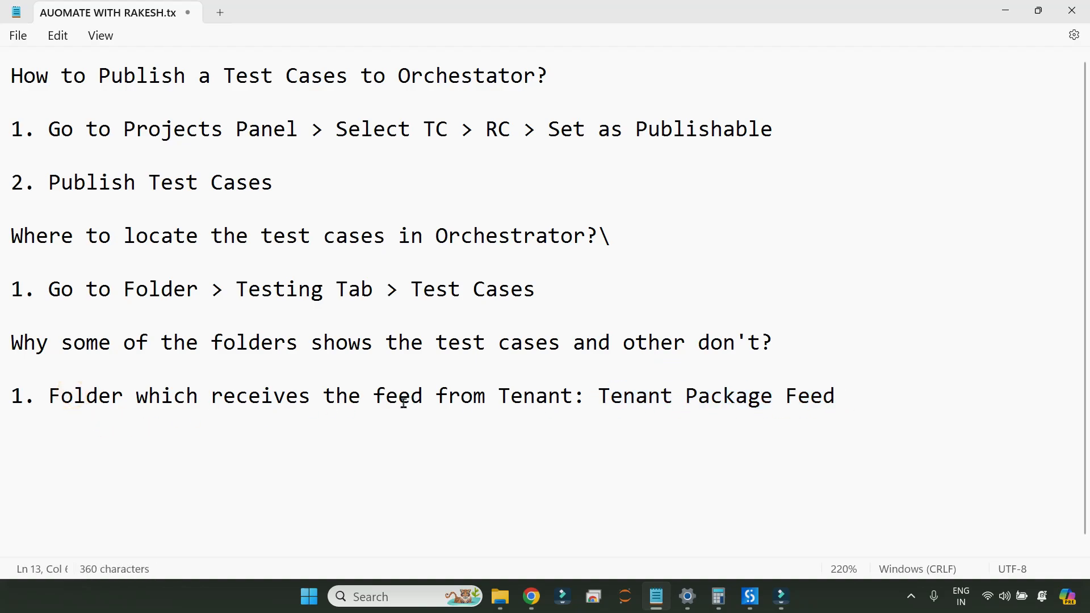
drag(52, 396, 376, 396)
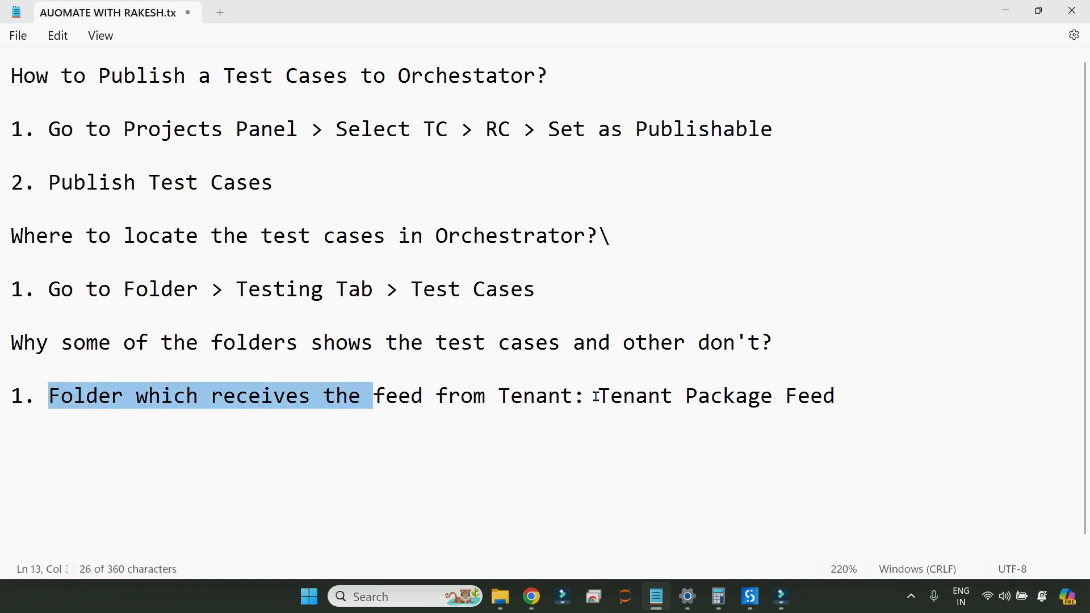
drag(596, 396, 827, 404)
click(873, 400)
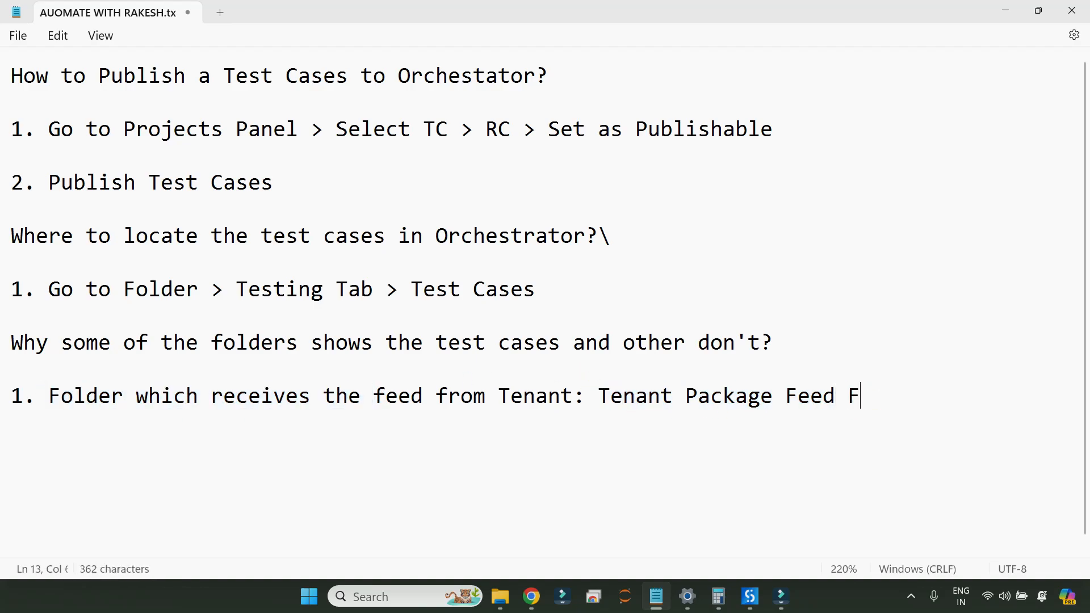
click(867, 430)
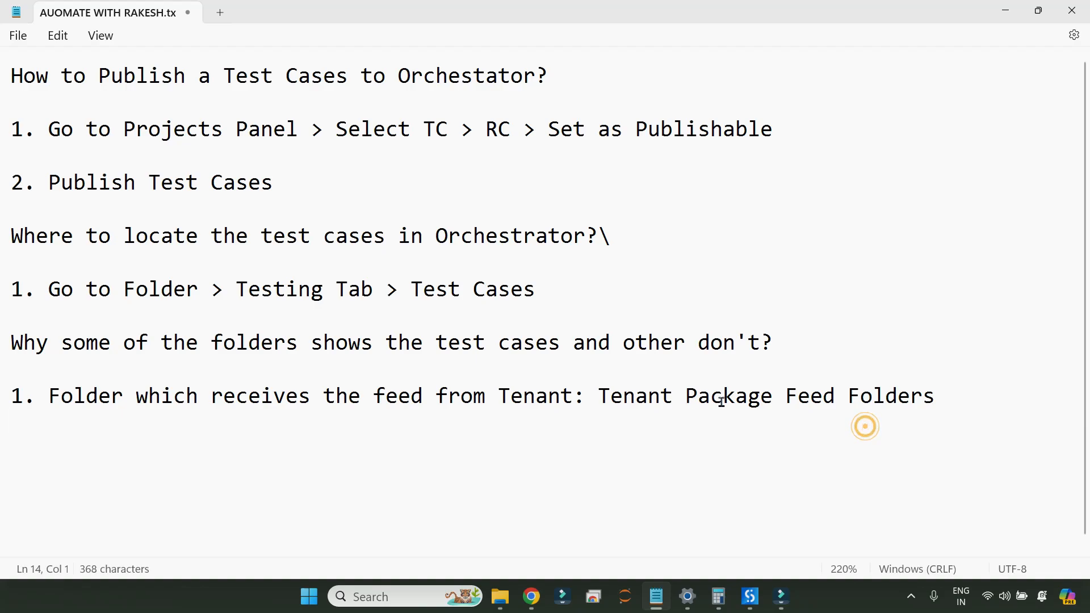
double_click(827, 399)
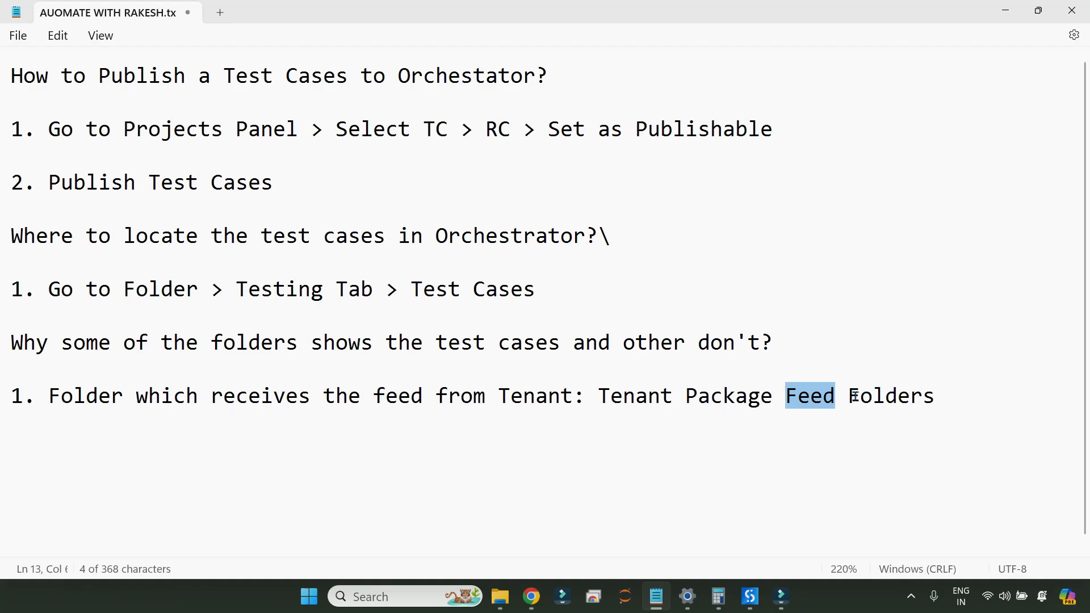
double_click(628, 397)
click(713, 416)
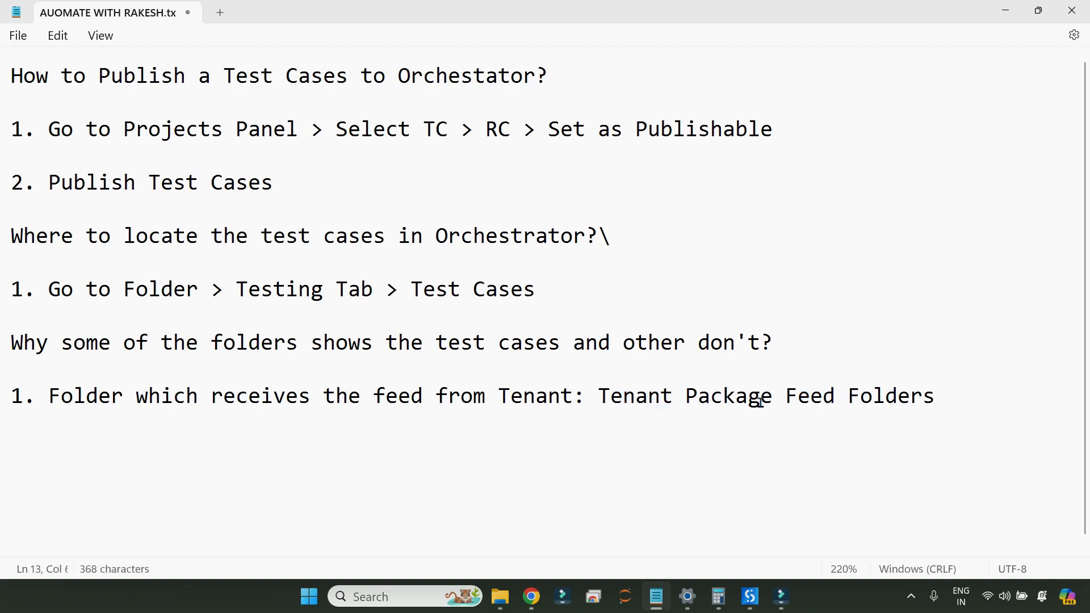
double_click(714, 400)
drag(623, 397, 761, 411)
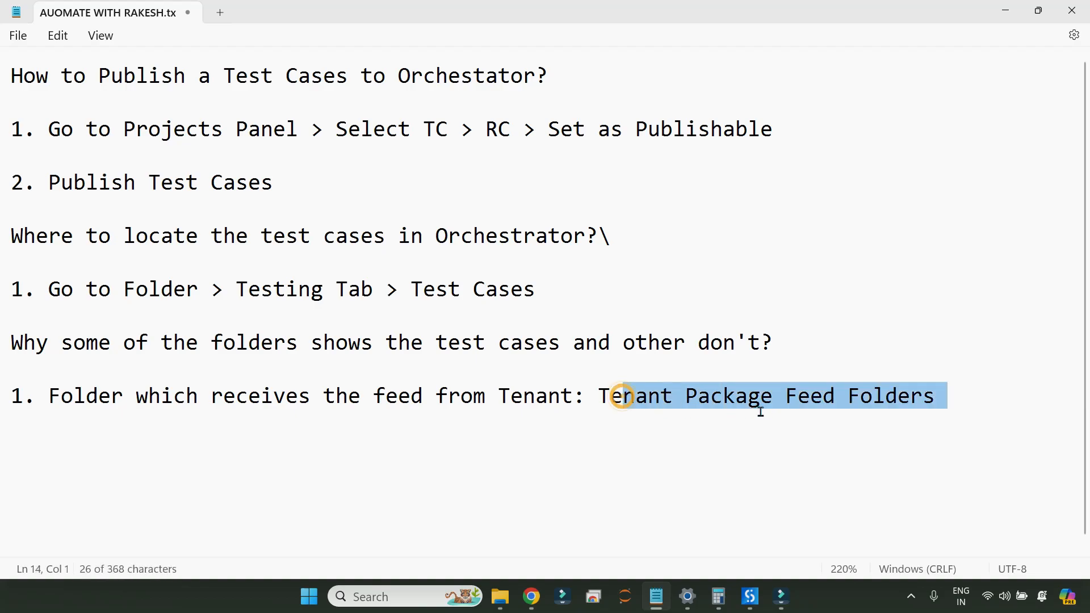
Switch to UiPath Studio, set the Publish Test Cases destination to Orchestrator Tenant Processes Feed, and return to the Notepad notes
click(749, 596)
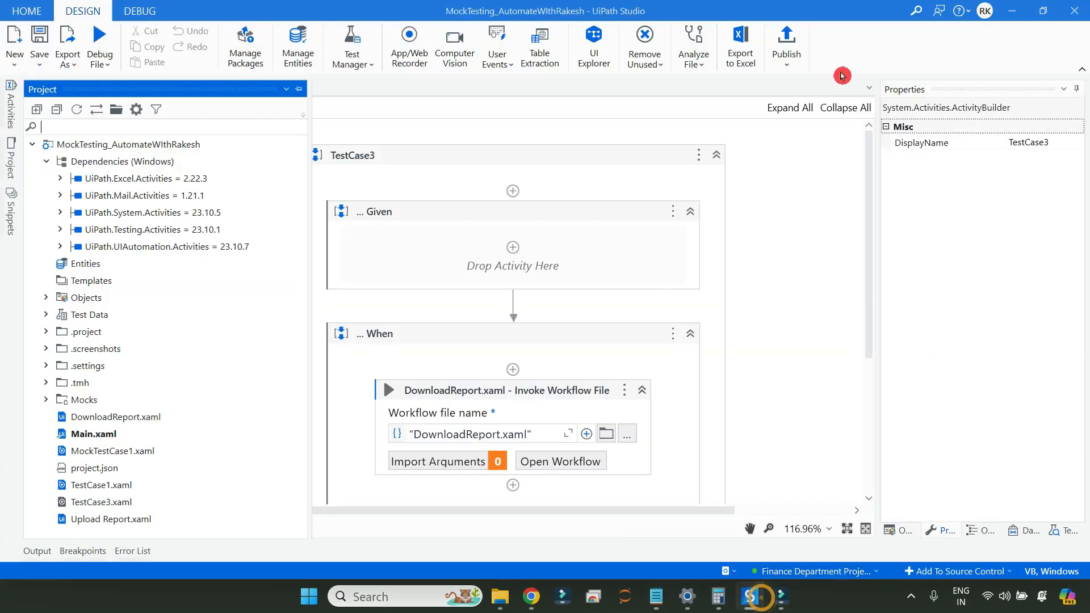
click(787, 51)
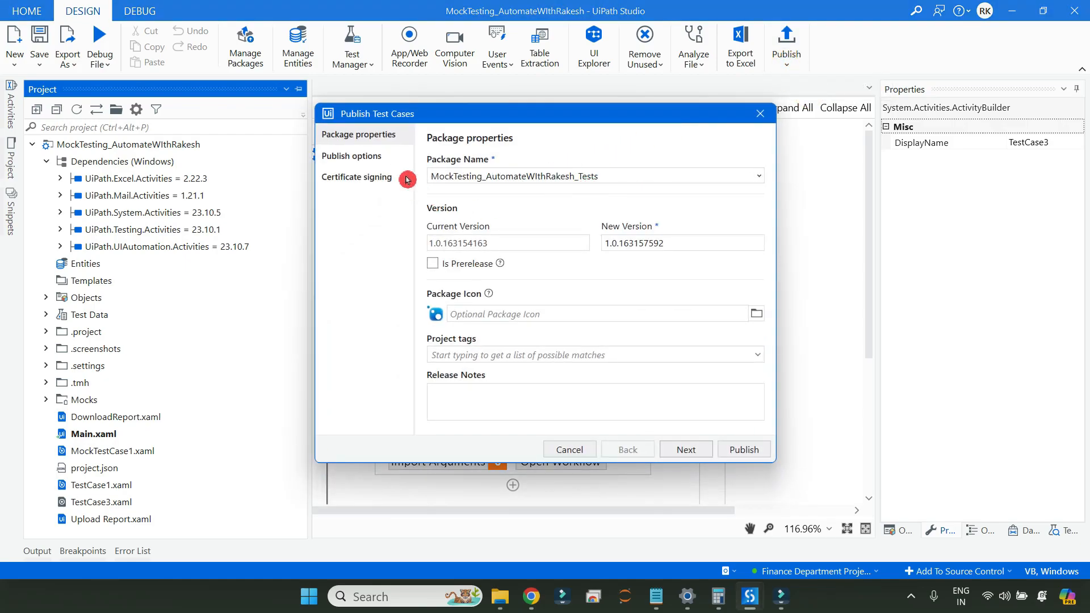
click(386, 163)
click(758, 176)
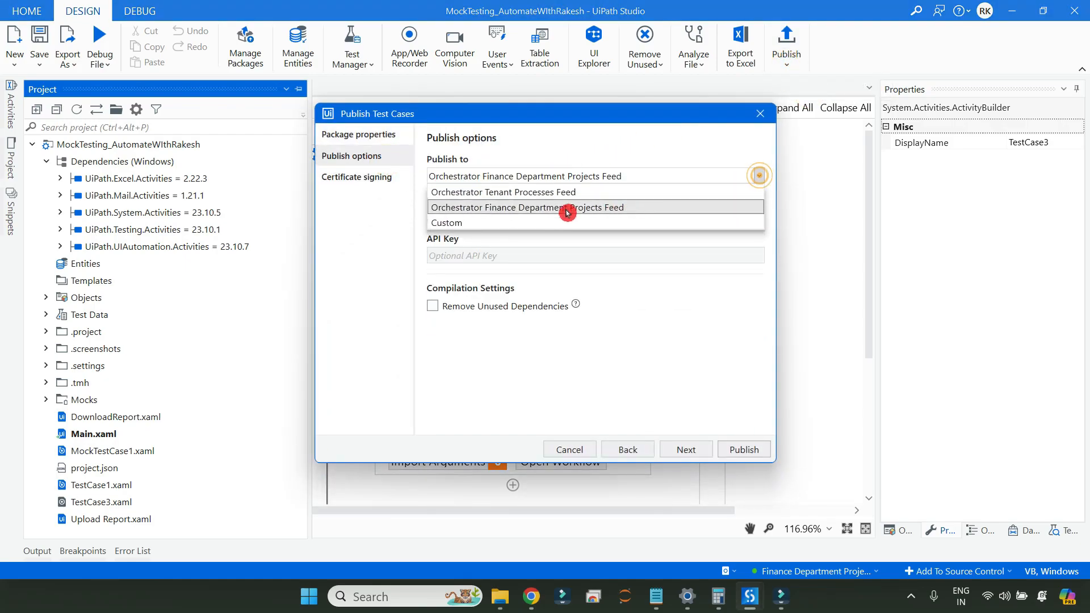
click(539, 195)
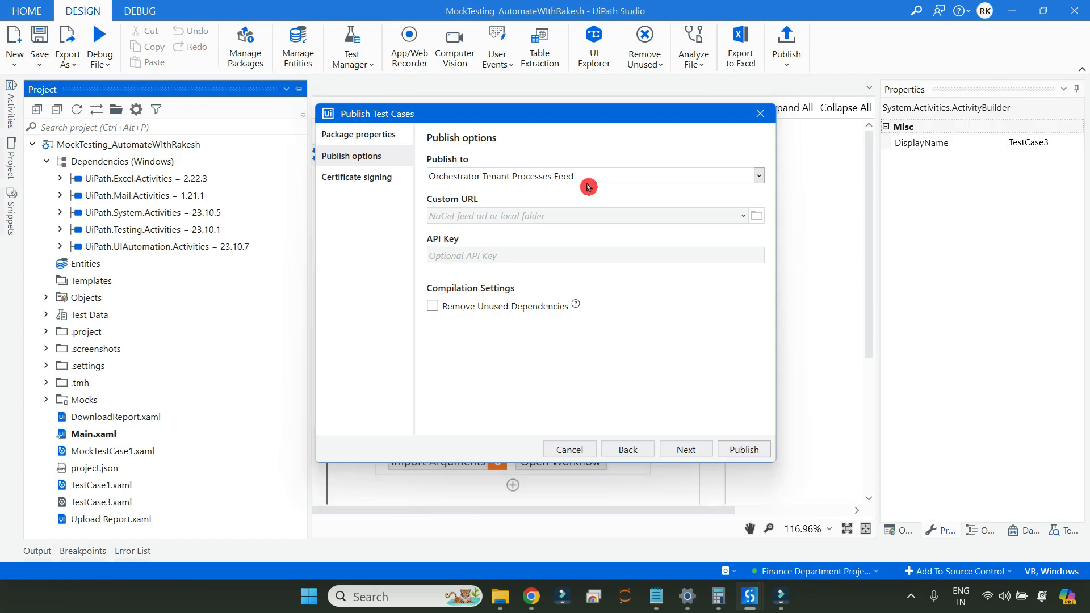
key(alt+Tab)
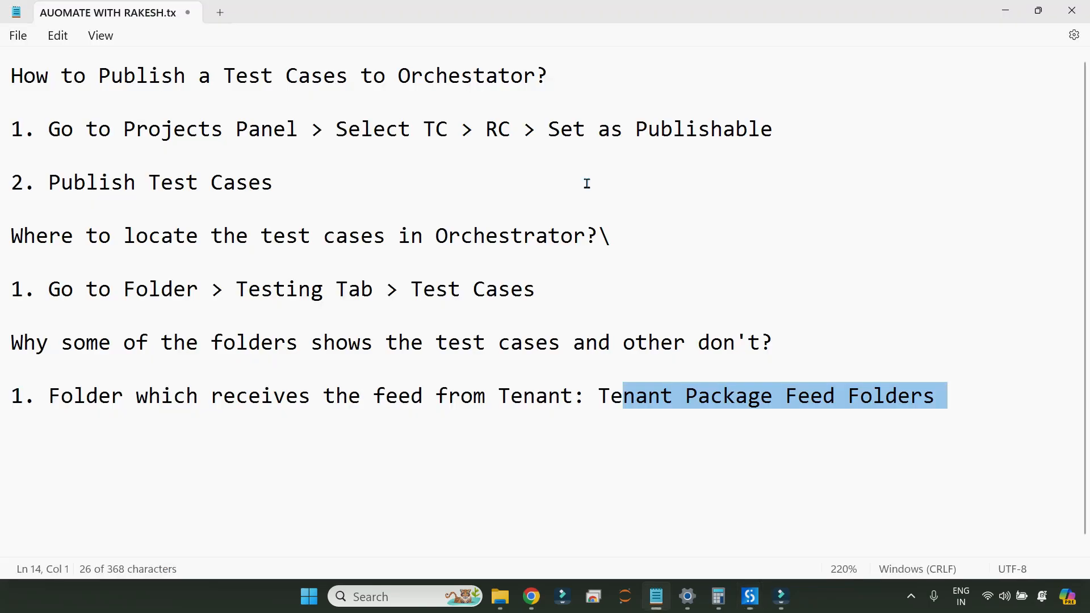
click(55, 399)
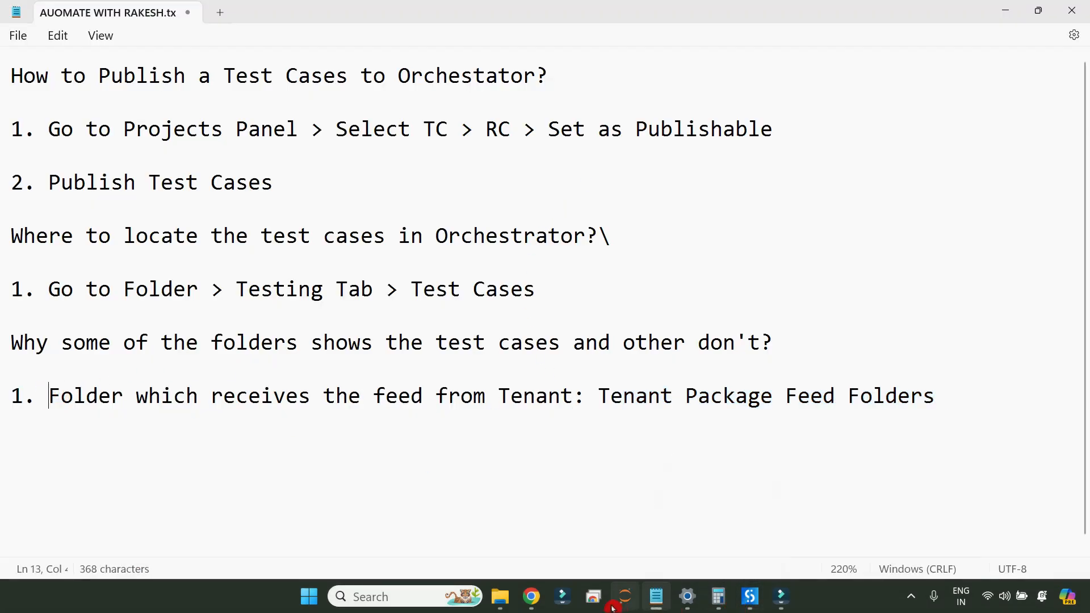
Switch to Orchestrator, discard the New Folder form, and examine the test cases in the IT Department and Finance Department Projects folders
click(539, 594)
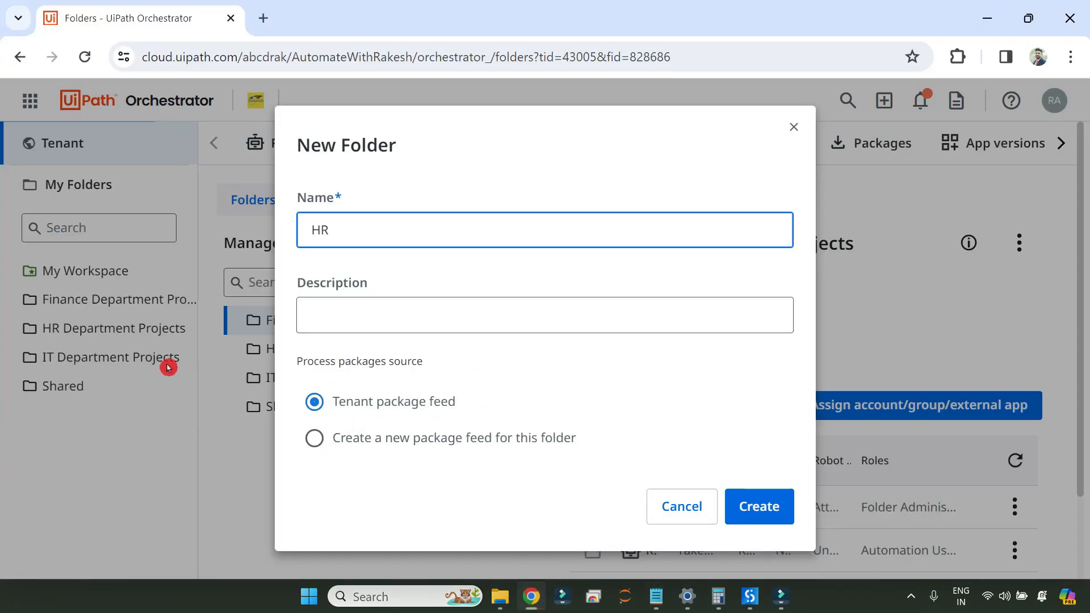
click(676, 507)
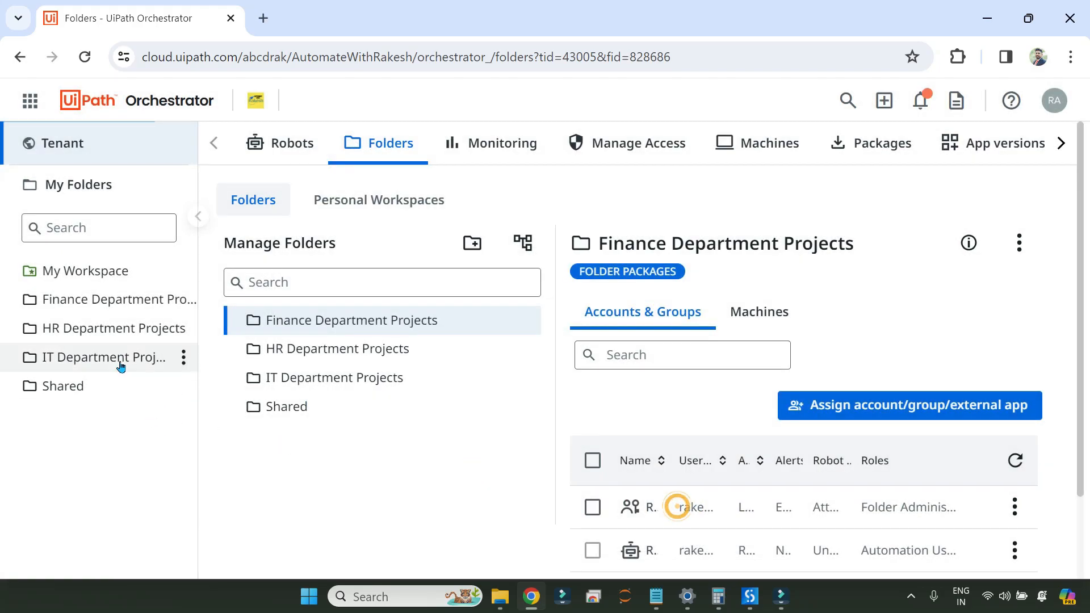
click(126, 363)
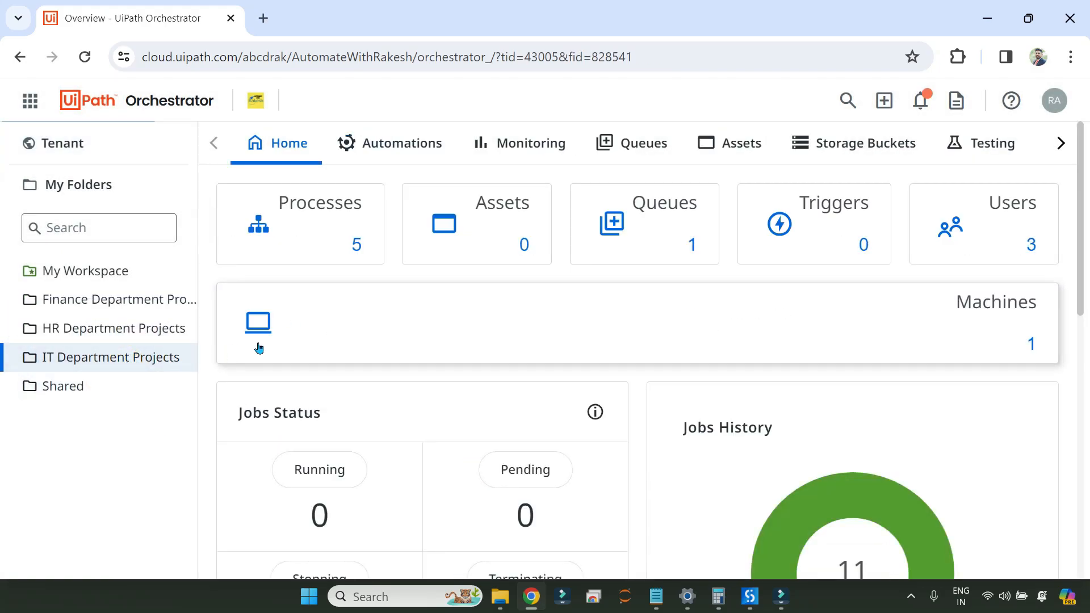
click(994, 141)
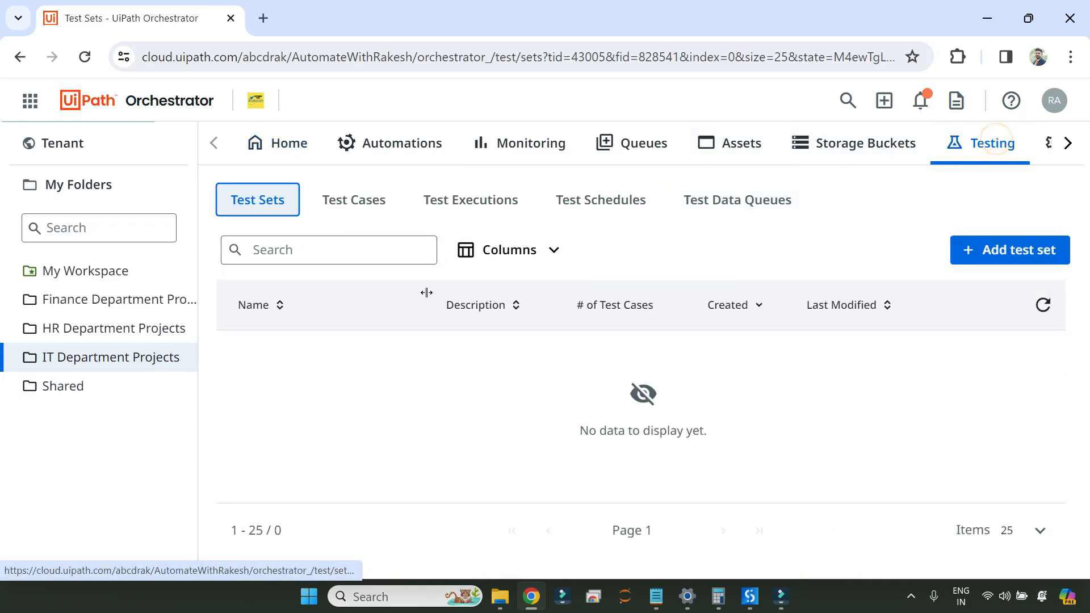
click(367, 205)
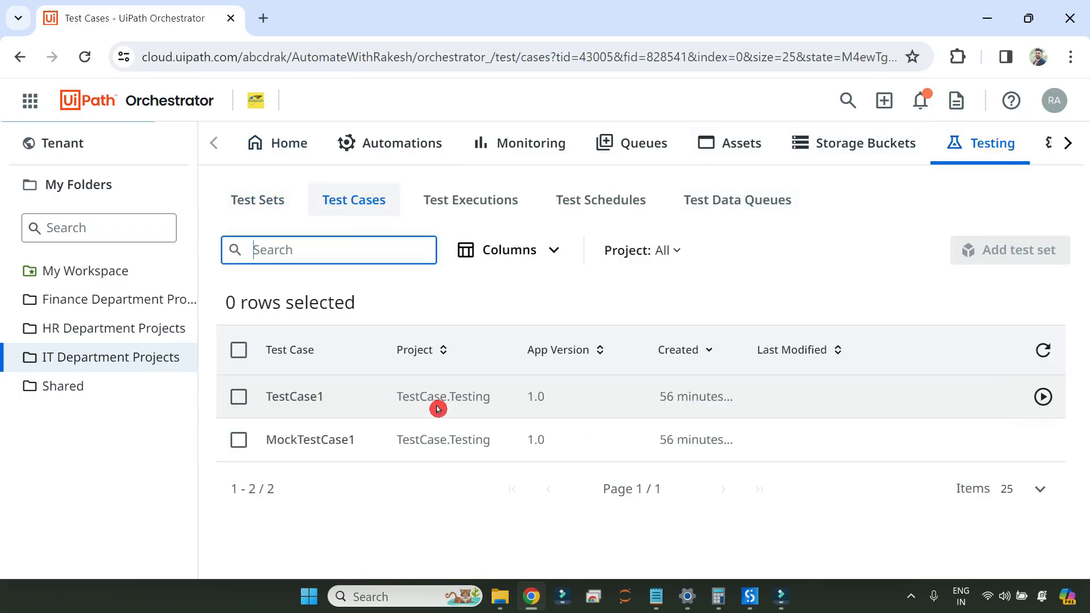
click(68, 298)
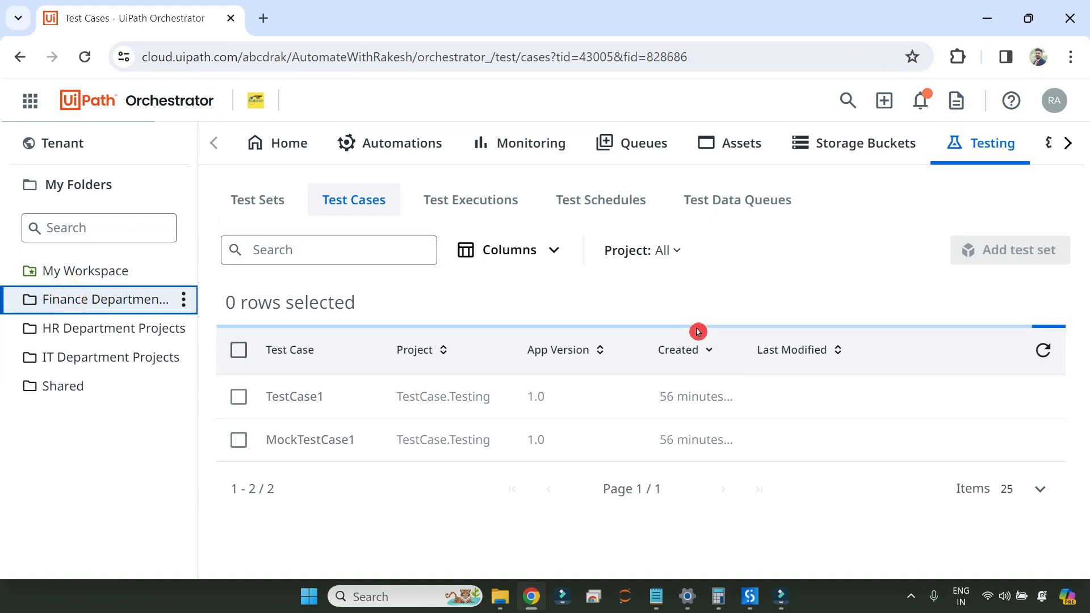
Open the tenant's New Folder form and try the process packages source "Create a new package feed for this folder"
click(101, 150)
click(401, 153)
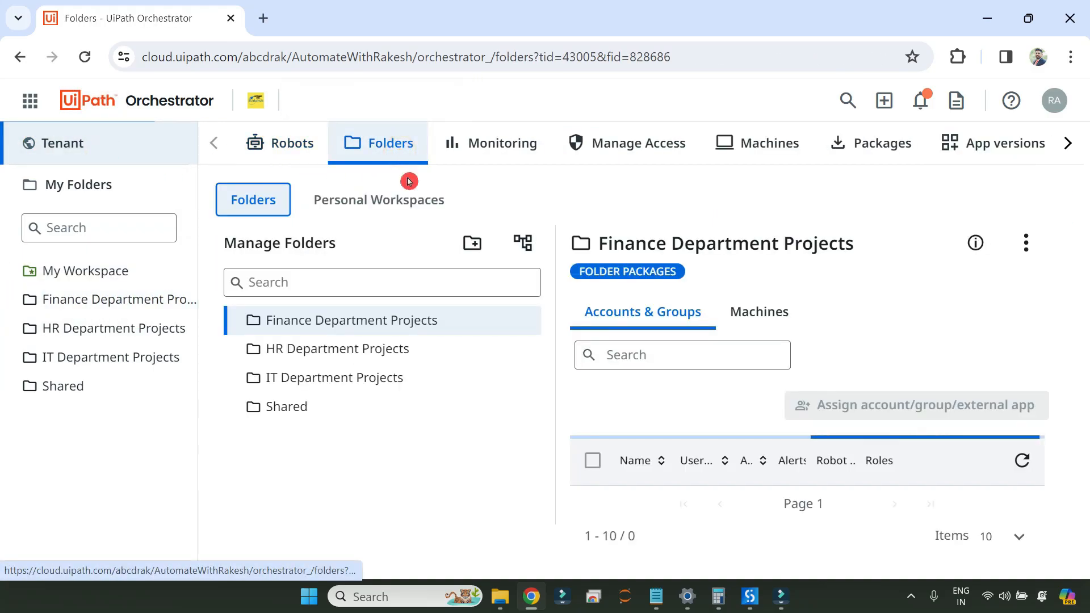
click(472, 246)
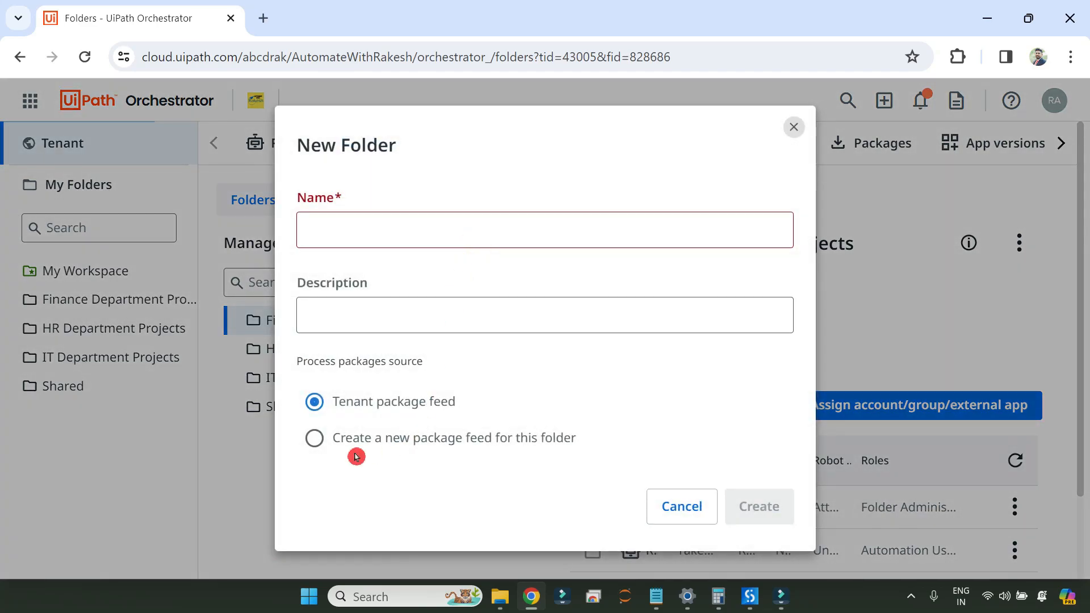
click(312, 442)
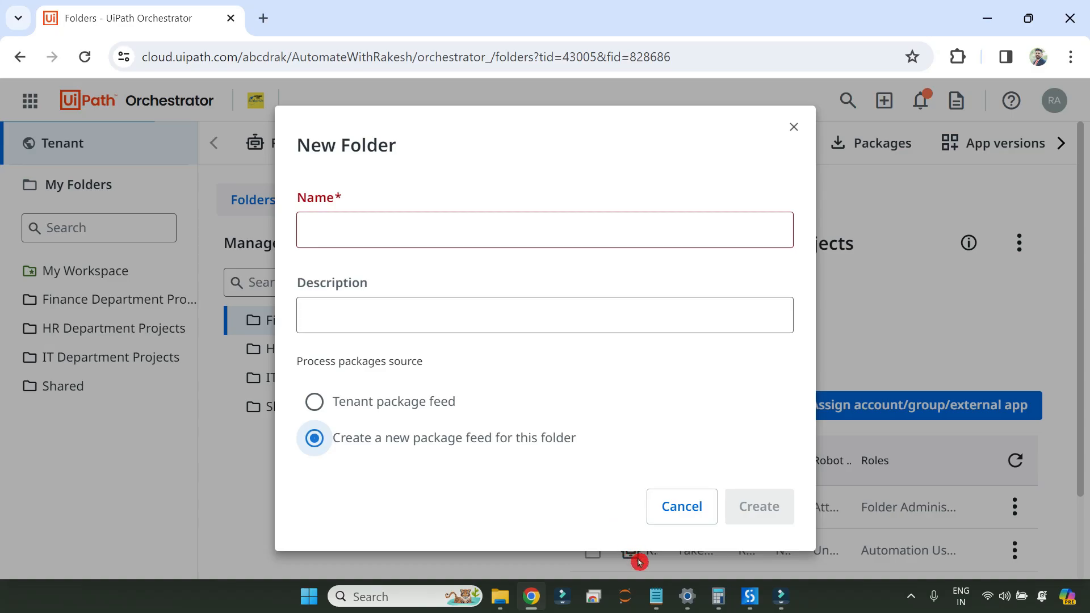
Return to the Notepad notes and add item 2: "Folder package Feed - it has its own package feed and does not receive it from Tenant"
click(656, 596)
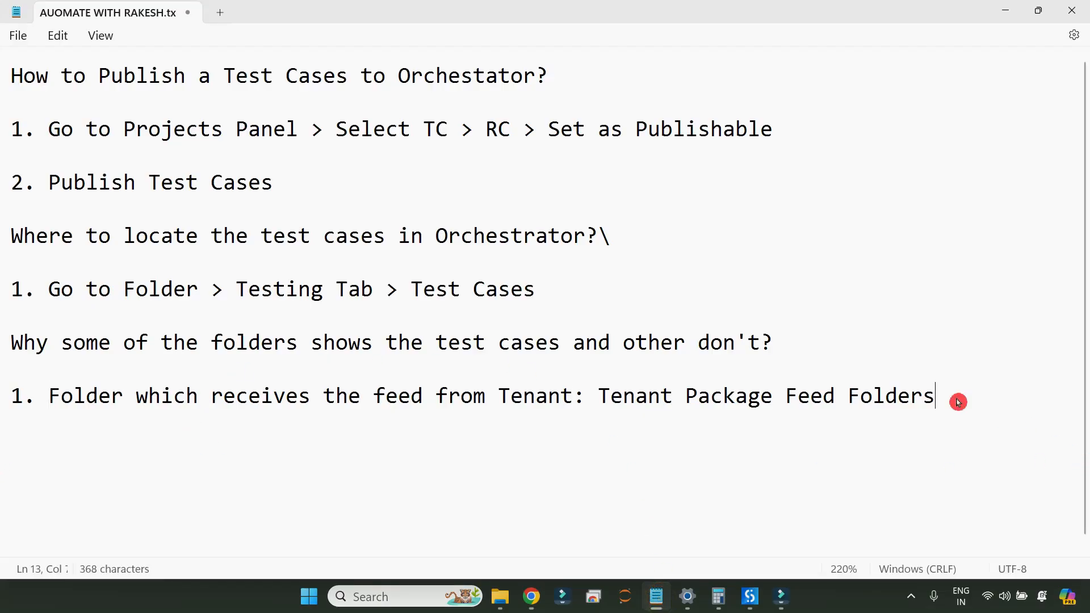
key(Return)
key(Return)
text(2. Folder package Fe)
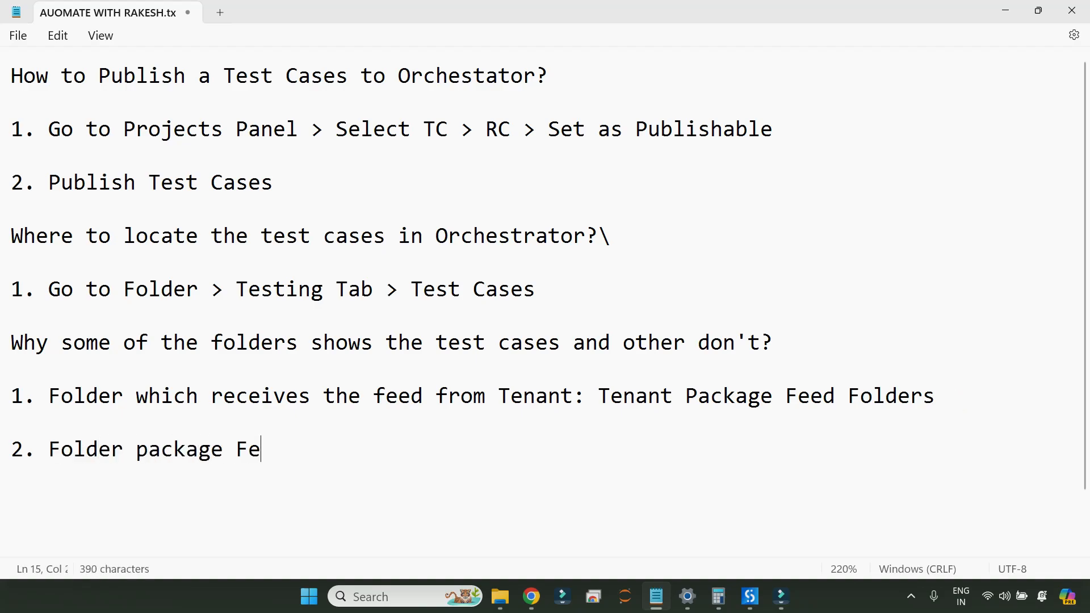
text(ed - it has its )
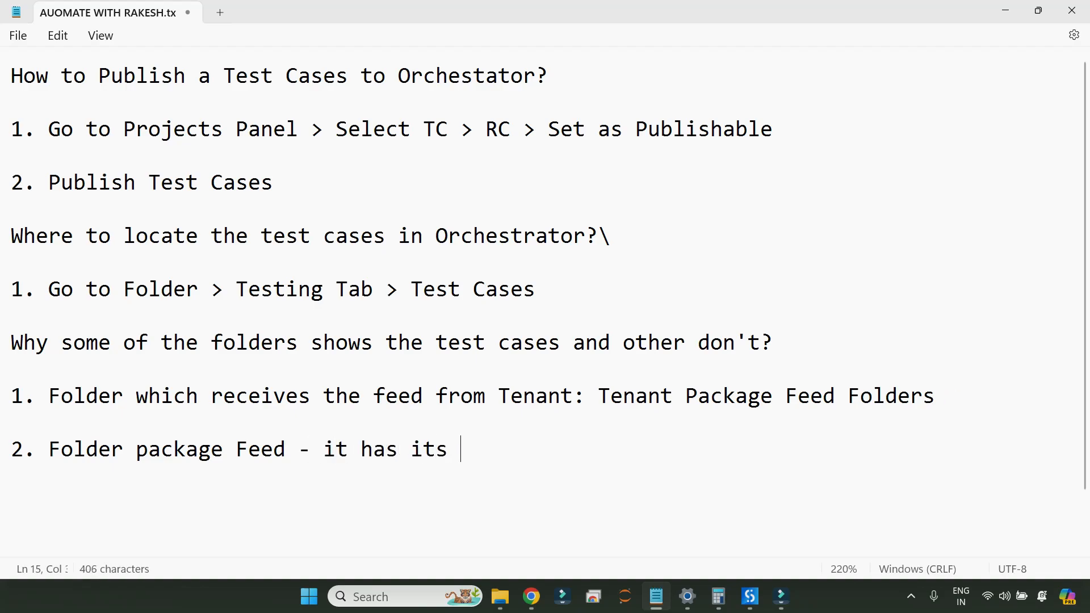
text(own)
text( package fe)
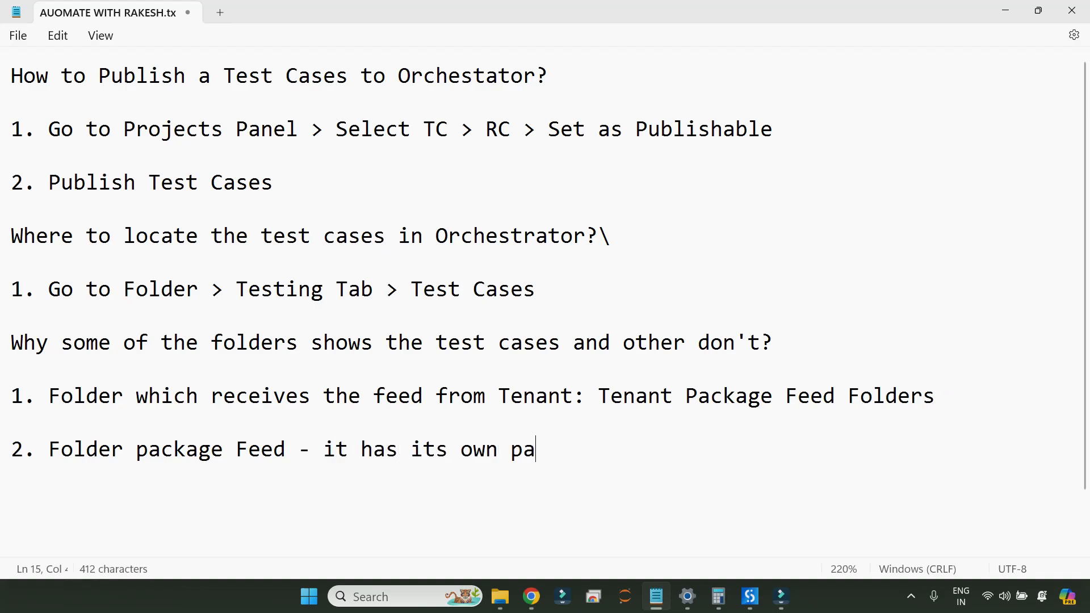
text(ed a)
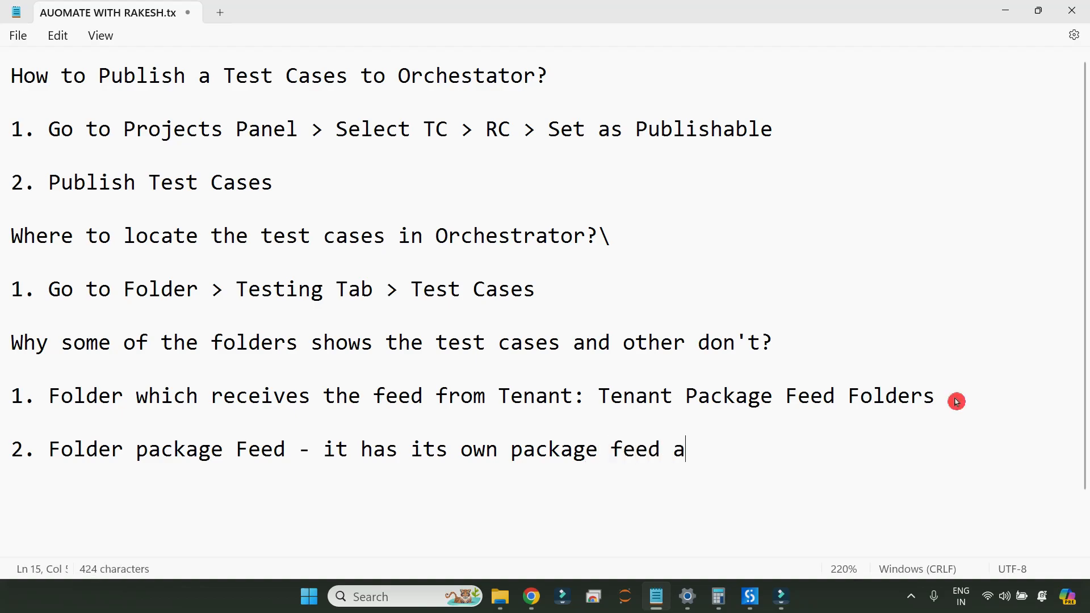
text(nd does not receive it from Tenant)
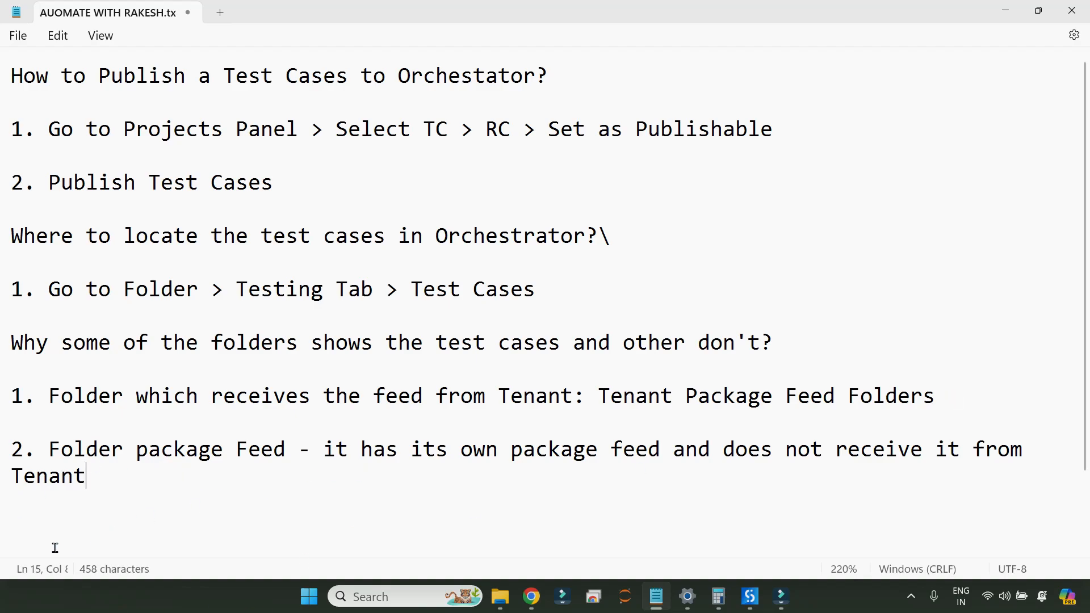
Switch to Orchestrator, discard the New Folder form, and examine the test cases of the HR Department Projects folder
drag(50, 451, 272, 452)
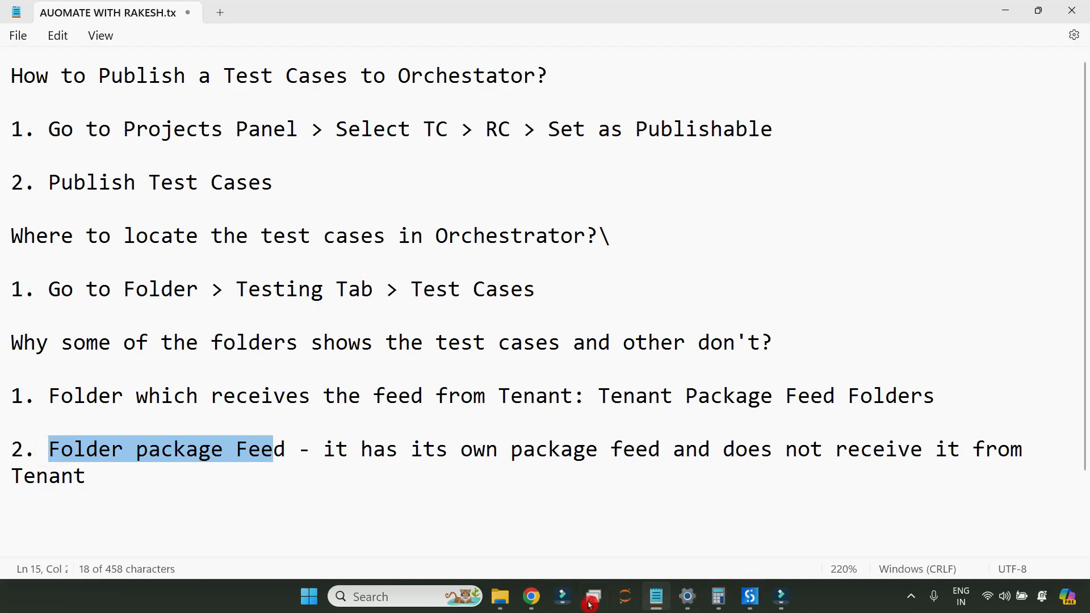
click(531, 596)
click(688, 514)
click(97, 300)
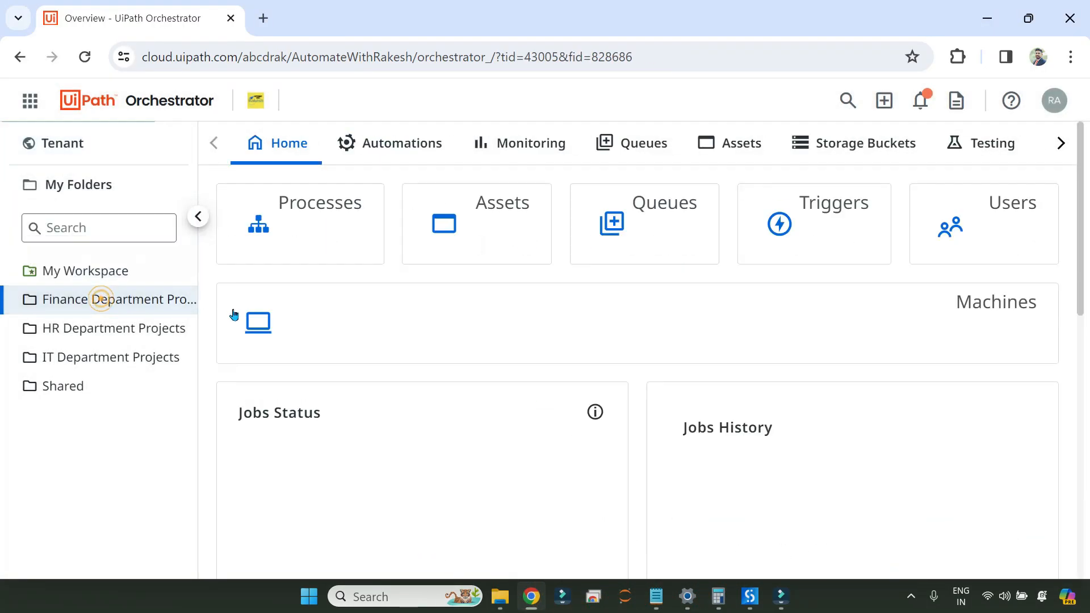
click(89, 329)
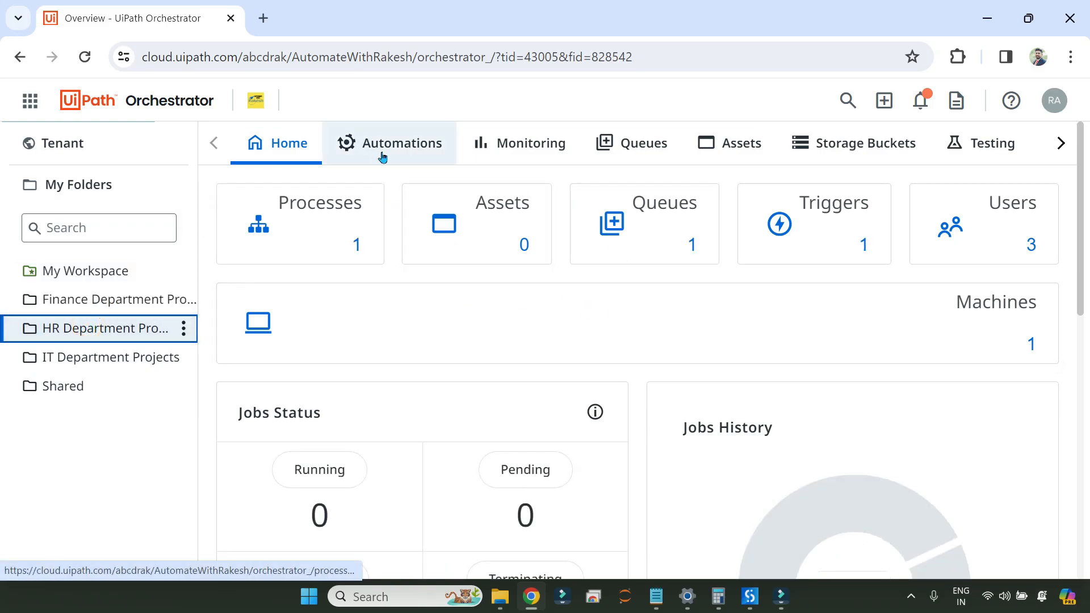
click(993, 145)
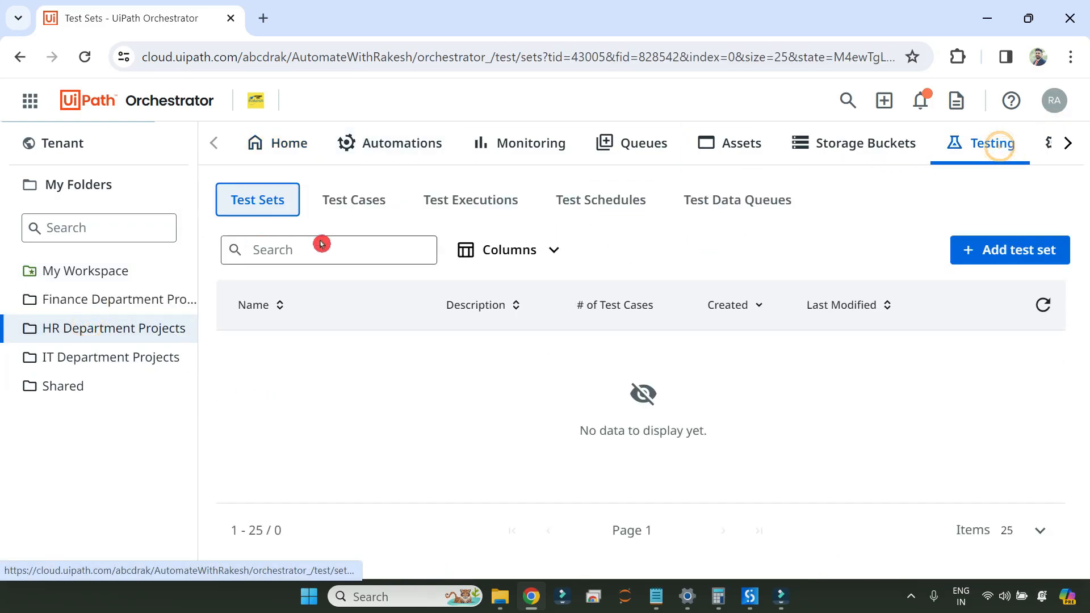
click(364, 206)
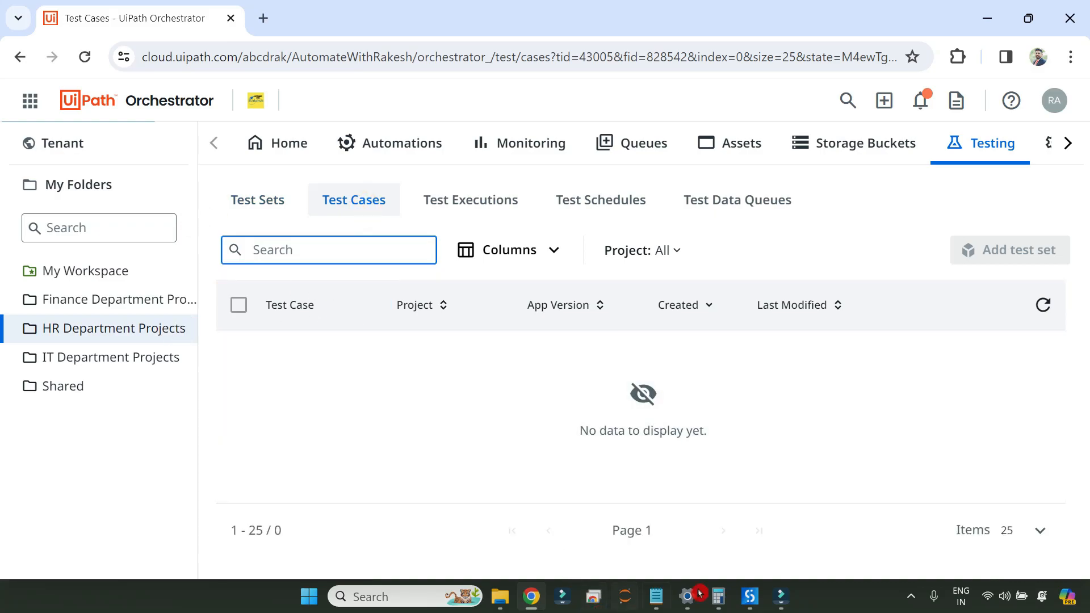
Switch to UiPath Studio, dismiss Publish Test Cases, refresh the Orchestrator resources, and set the active folder to HR Department Projects
mouse_move(744, 608)
click(704, 508)
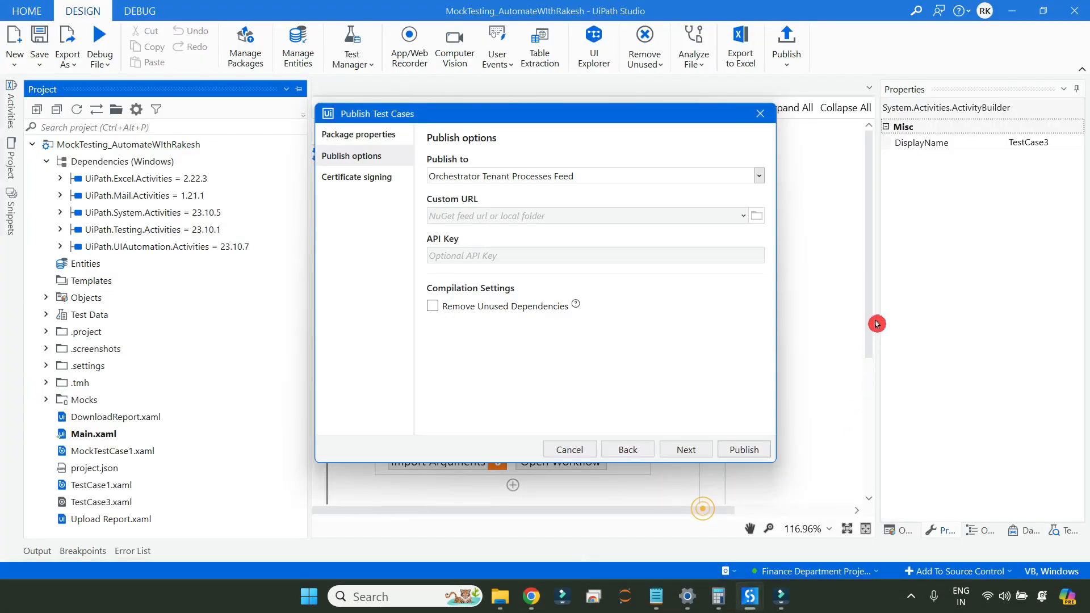
click(760, 114)
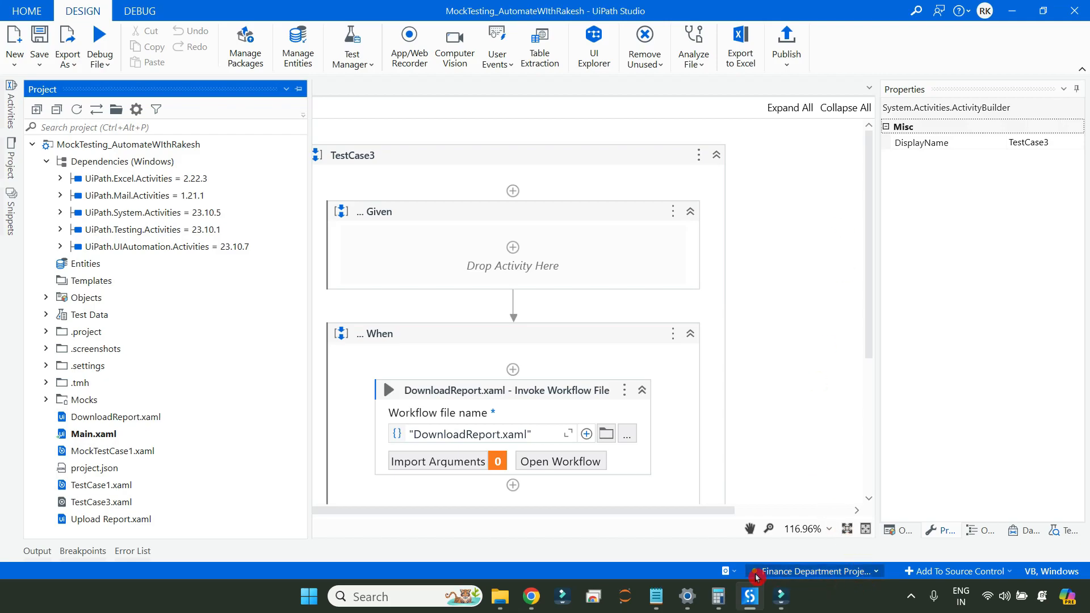
click(730, 571)
click(731, 556)
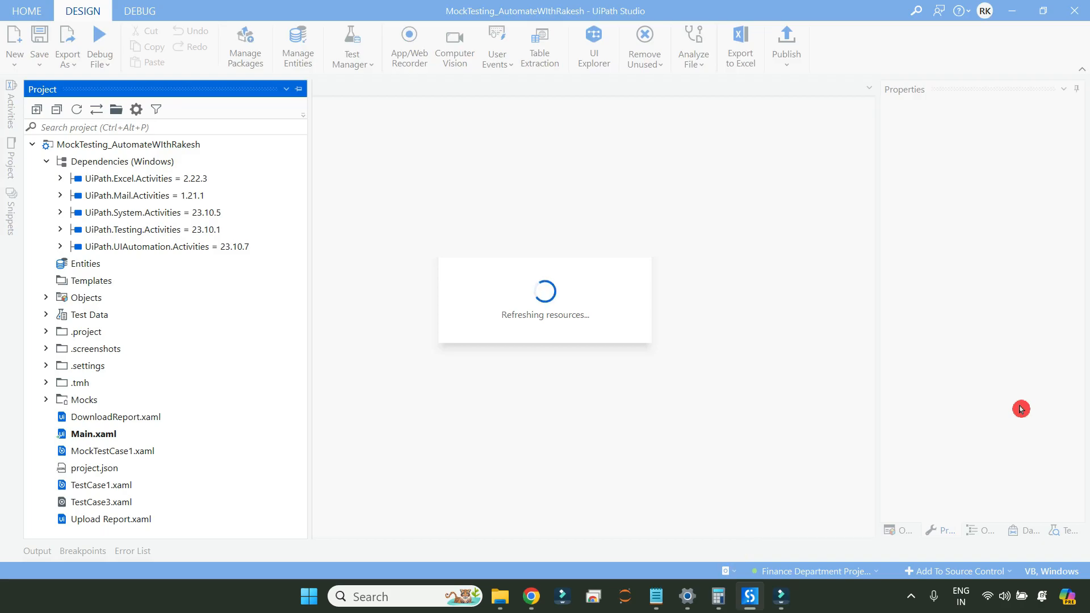
click(876, 572)
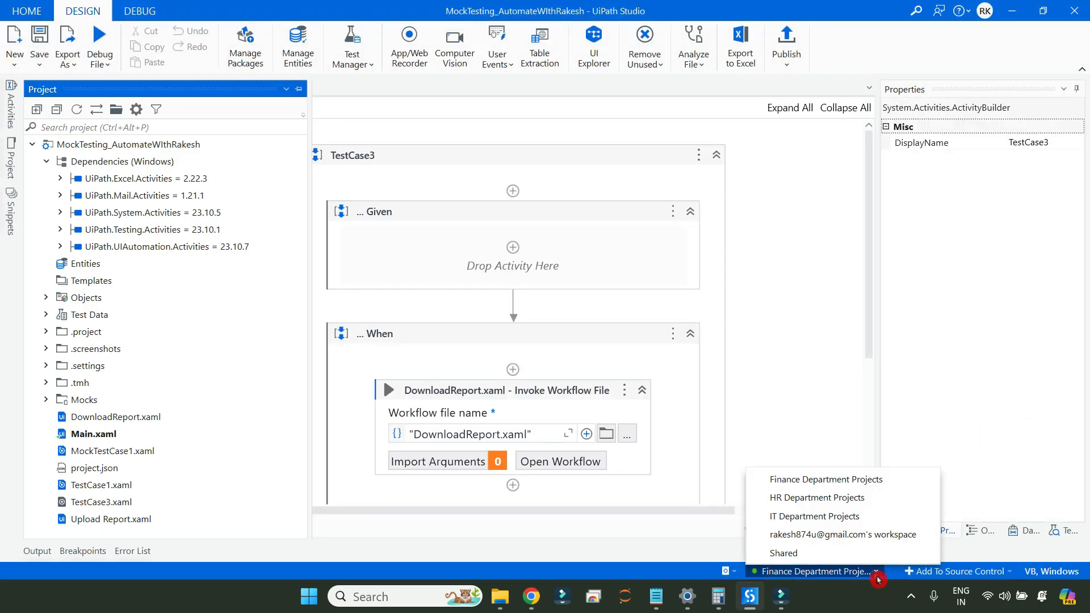
click(834, 501)
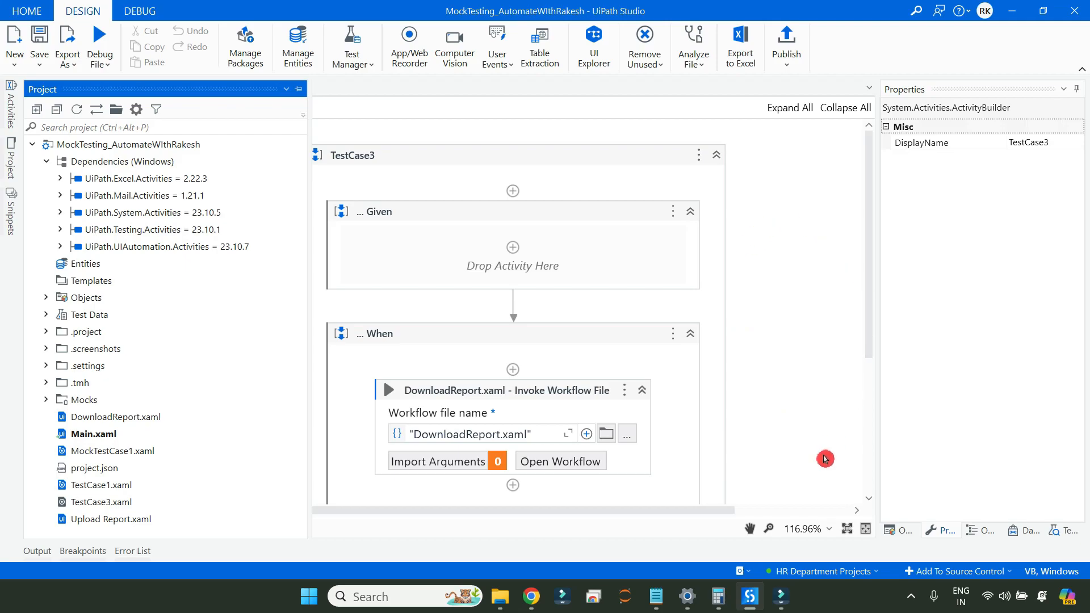
Start Publish Test Cases, set the package name to TestCase.Testing, and proceed to the publish options
click(788, 68)
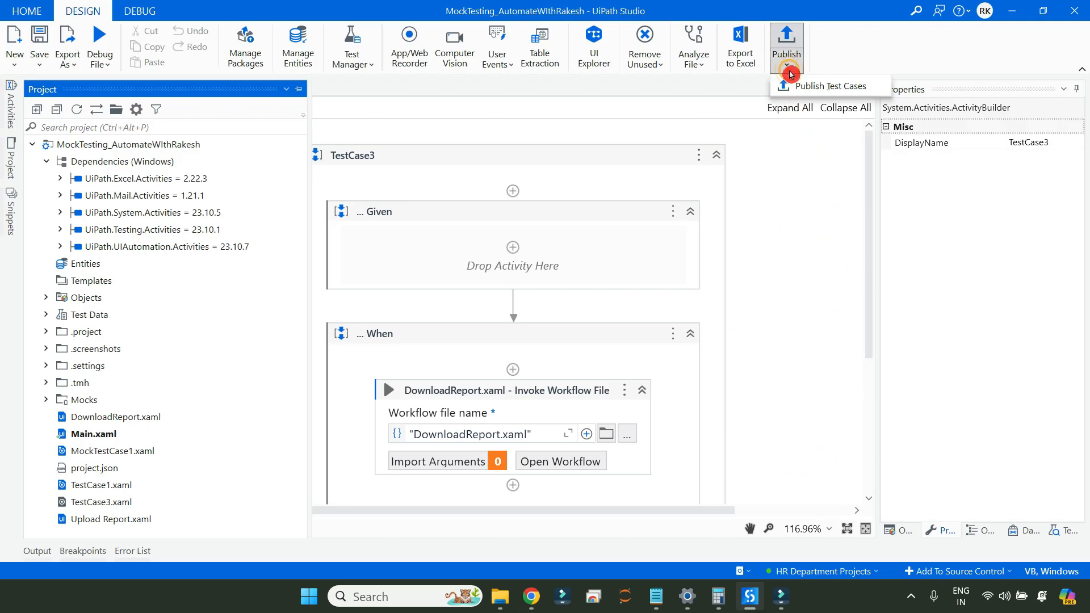
click(859, 90)
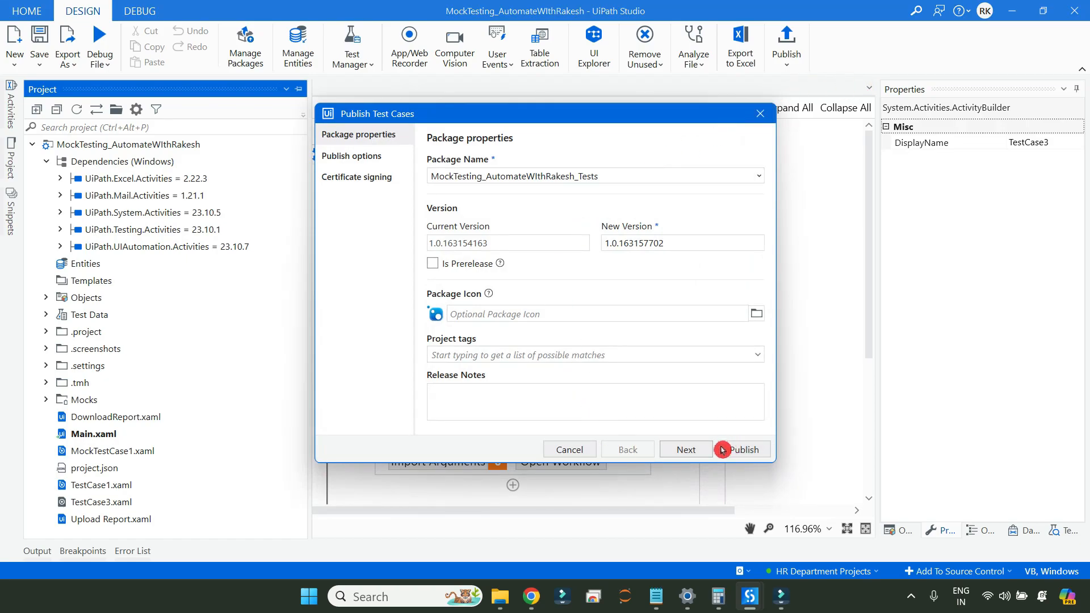
double_click(605, 175)
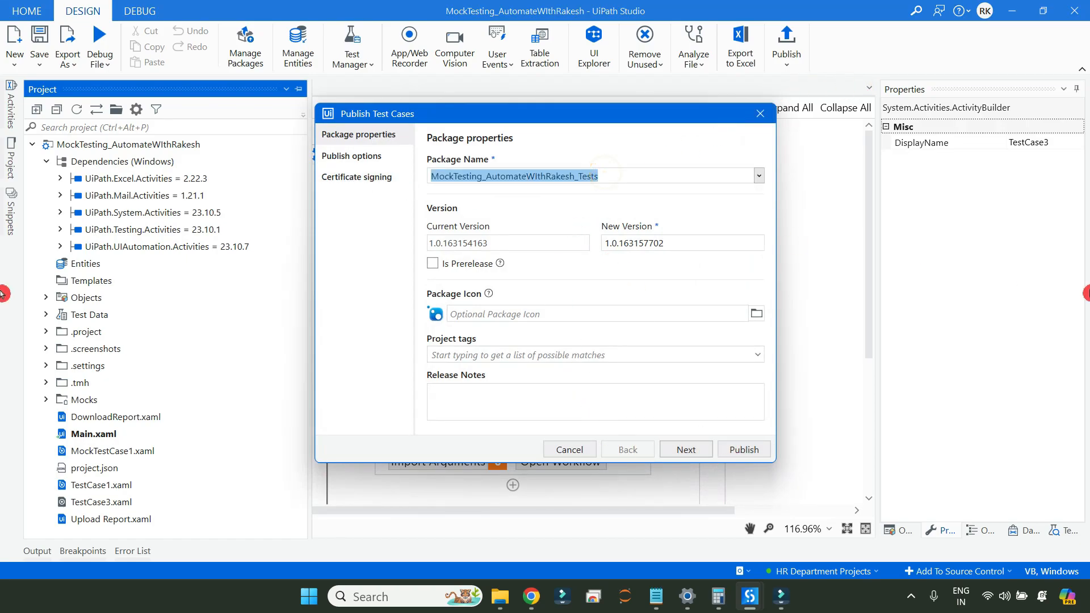
text(Test )
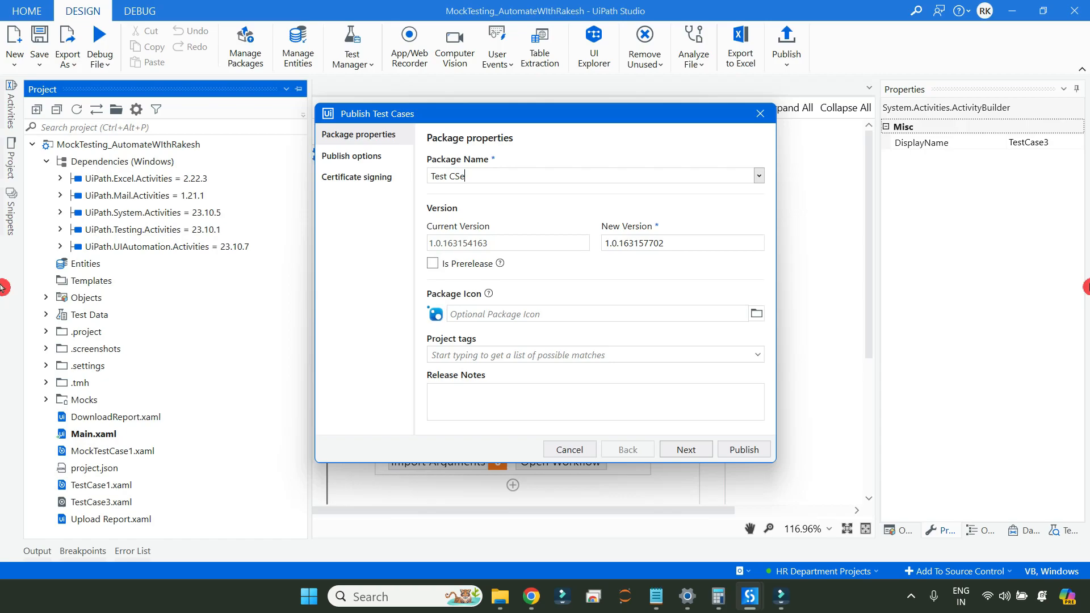
text(Case)
click(687, 450)
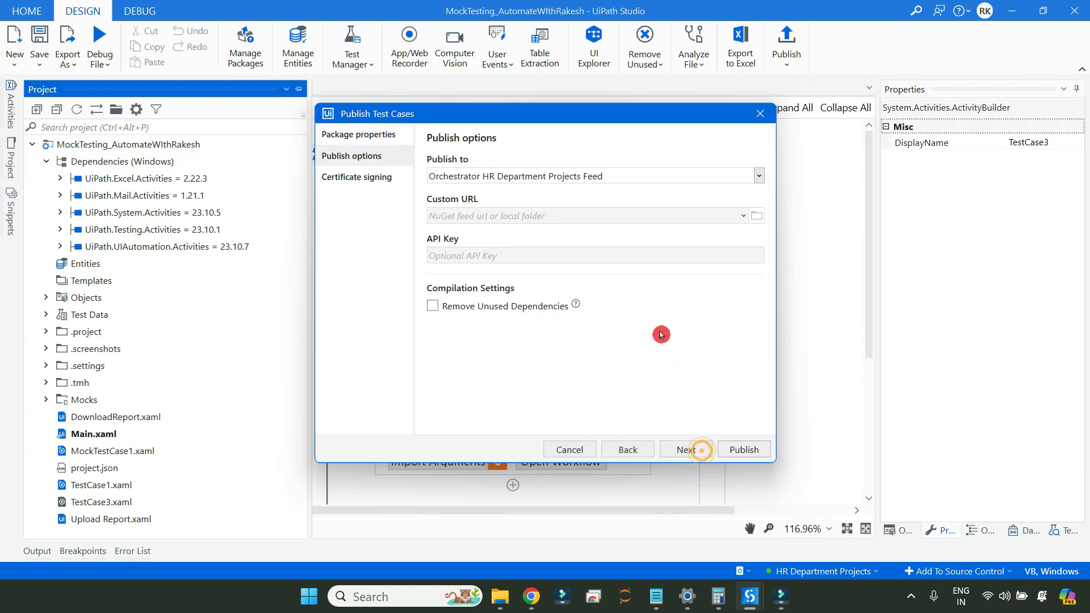
Publish the test cases to the Orchestrator HR Department Projects Feed and dismiss the publish notice
click(761, 177)
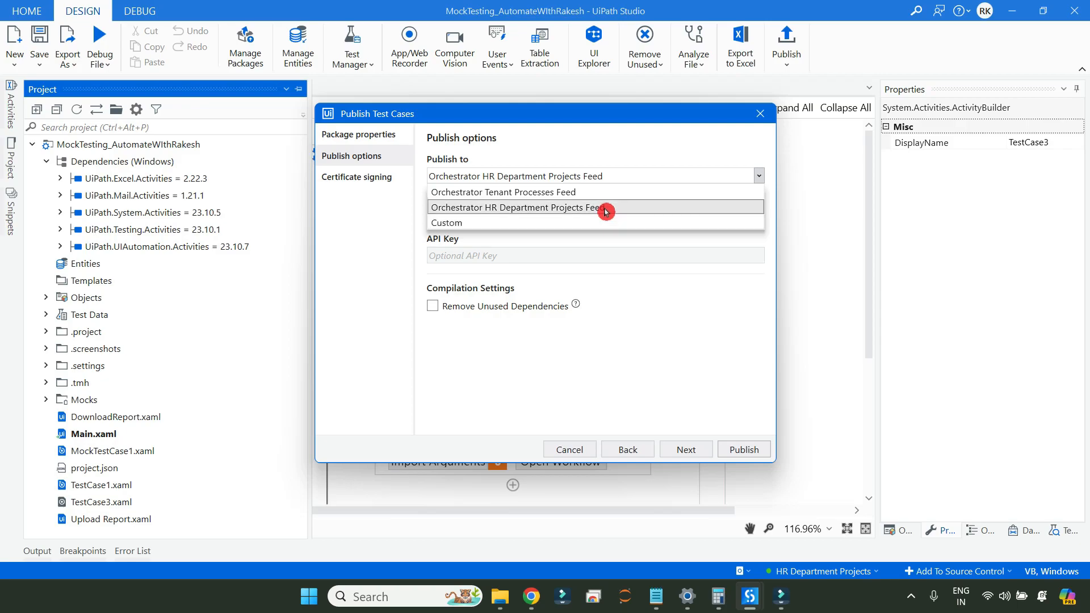
click(627, 210)
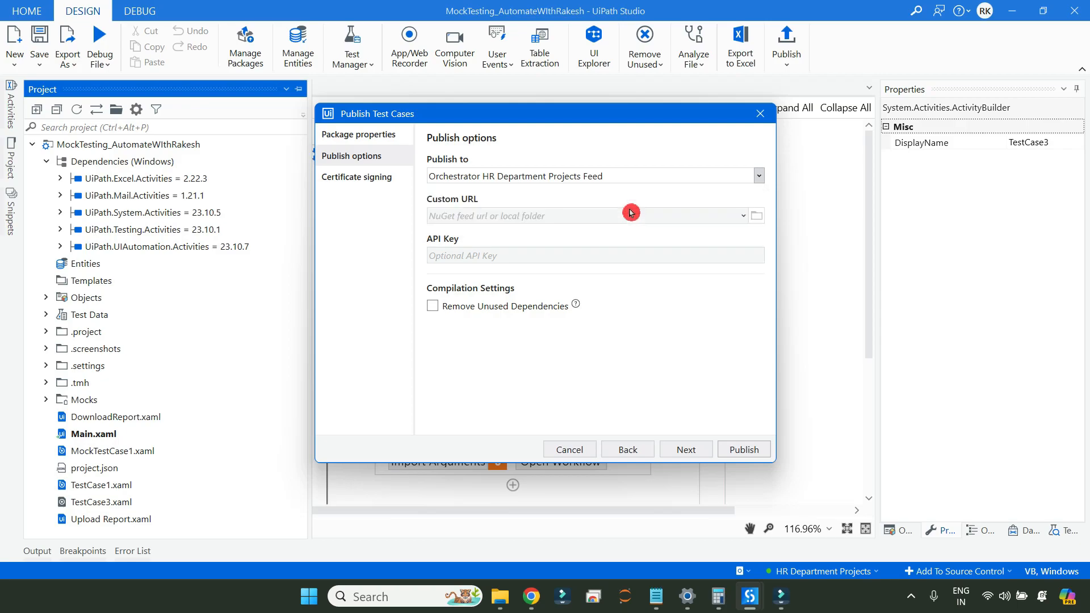
click(755, 450)
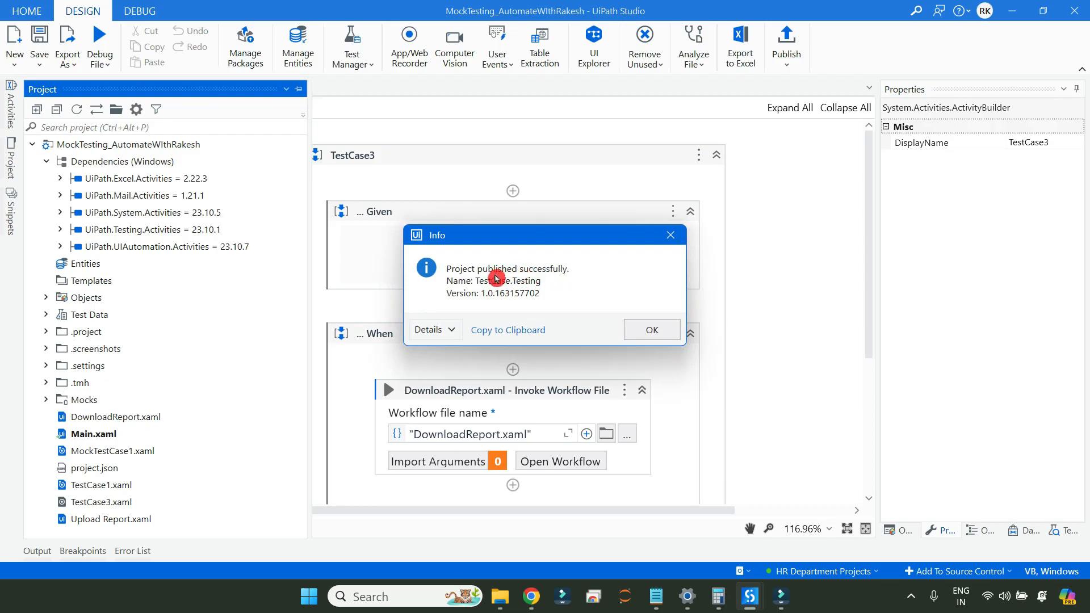
click(659, 332)
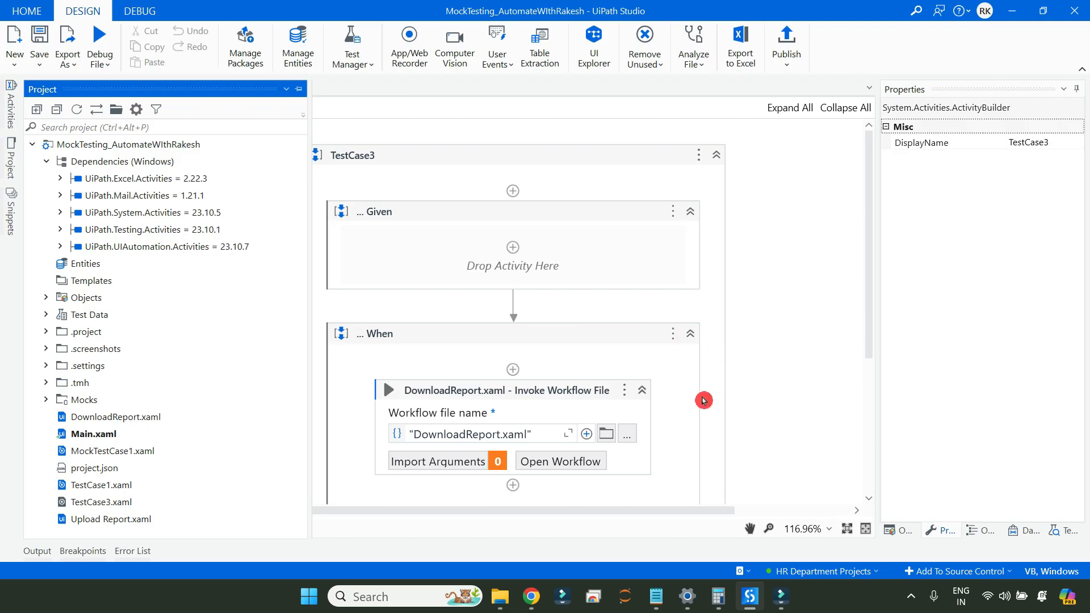
Switch to Orchestrator and refresh the HR Department Projects test case list to check for the published test cases
mouse_move(531, 596)
click(502, 531)
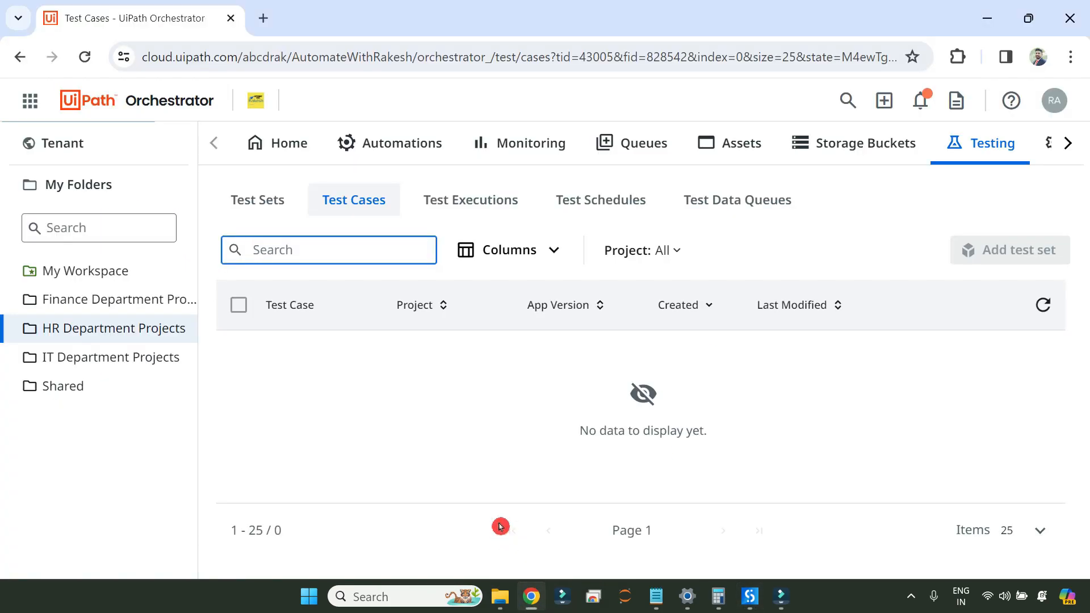
click(1048, 312)
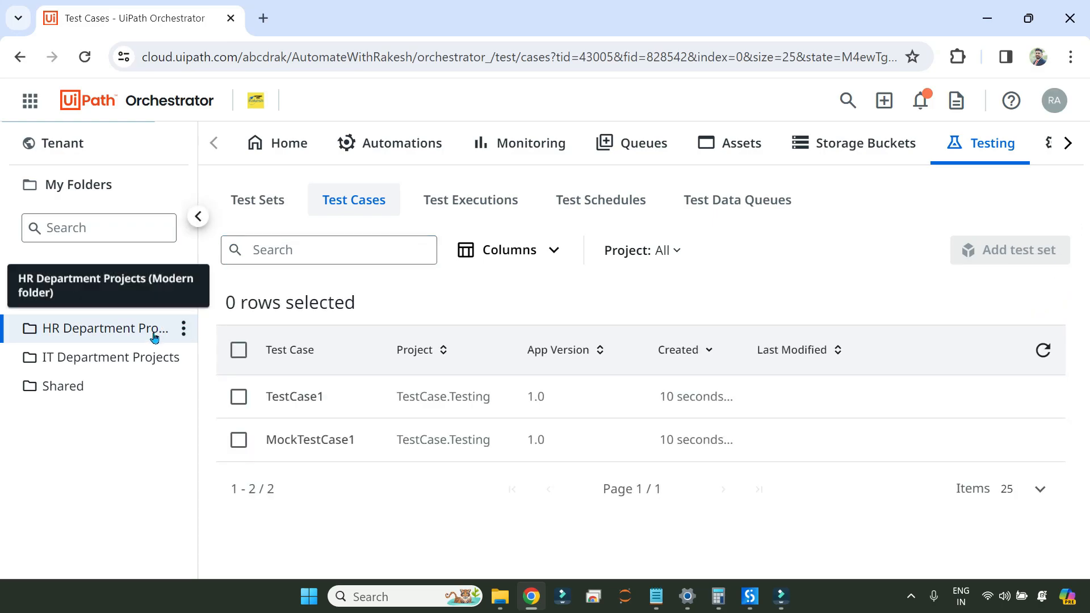
click(382, 427)
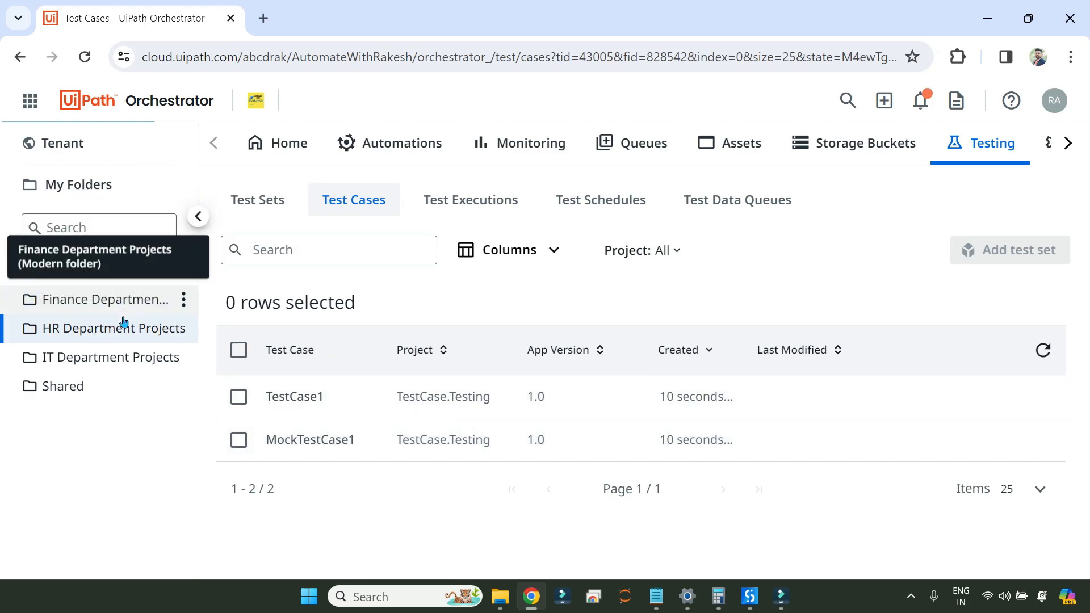
click(372, 448)
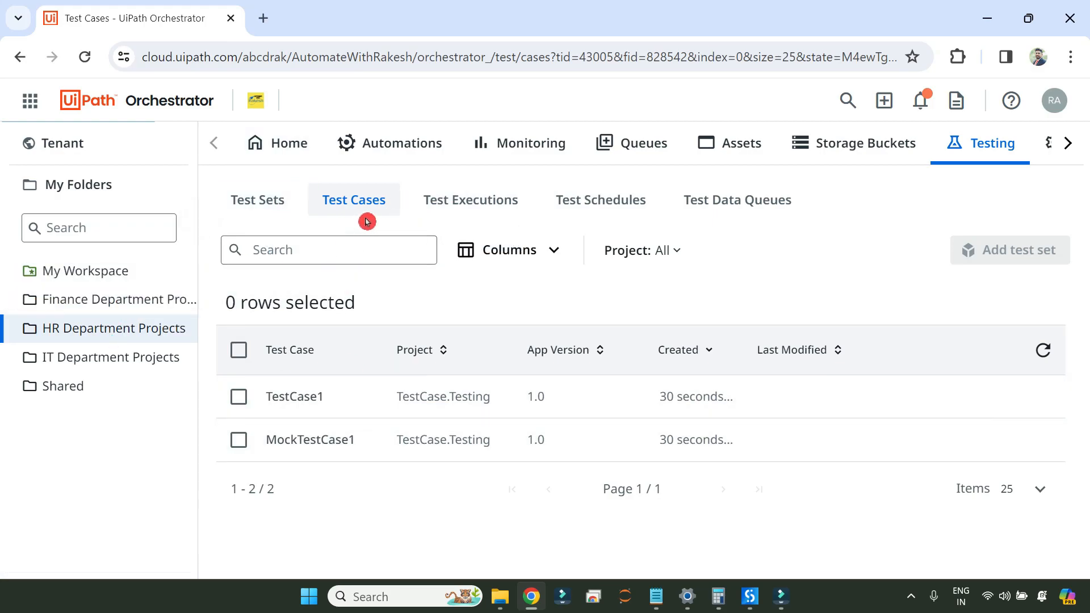
Revisit UiPath Studio briefly, then return to the Notepad notes and review the publishing and folder feed explanations
mouse_move(743, 602)
click(749, 545)
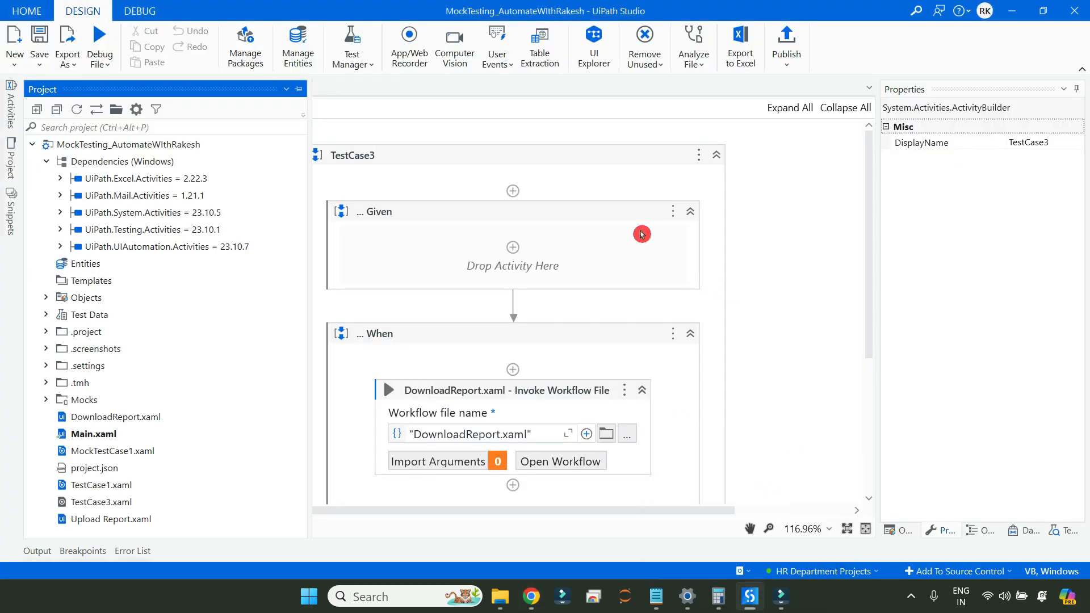
mouse_move(656, 596)
click(647, 521)
scroll(296, 418, down, 1)
click(296, 419)
scroll(290, 390, up, 2)
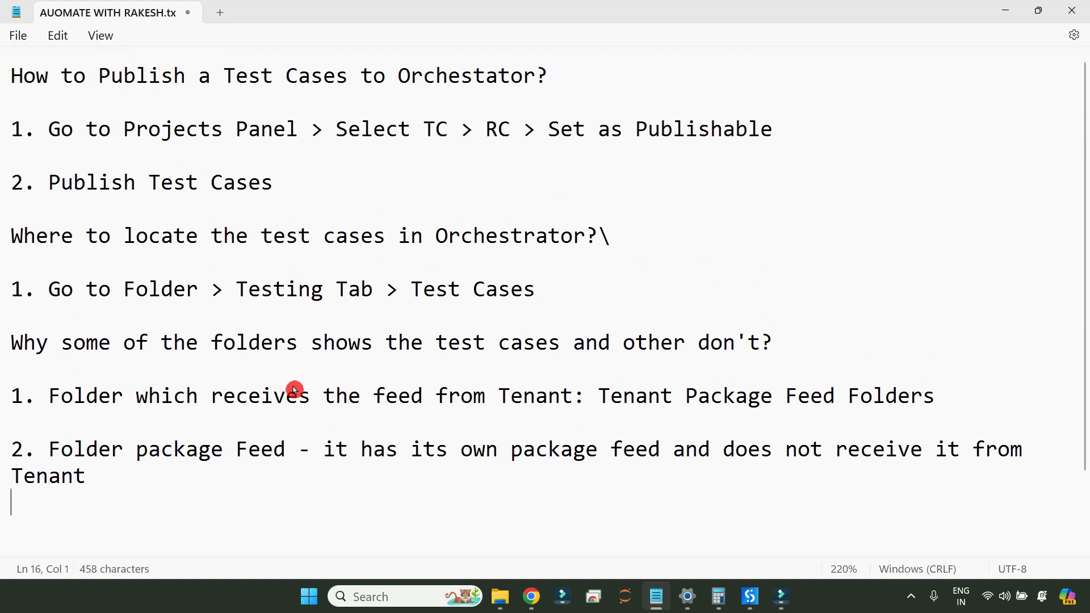